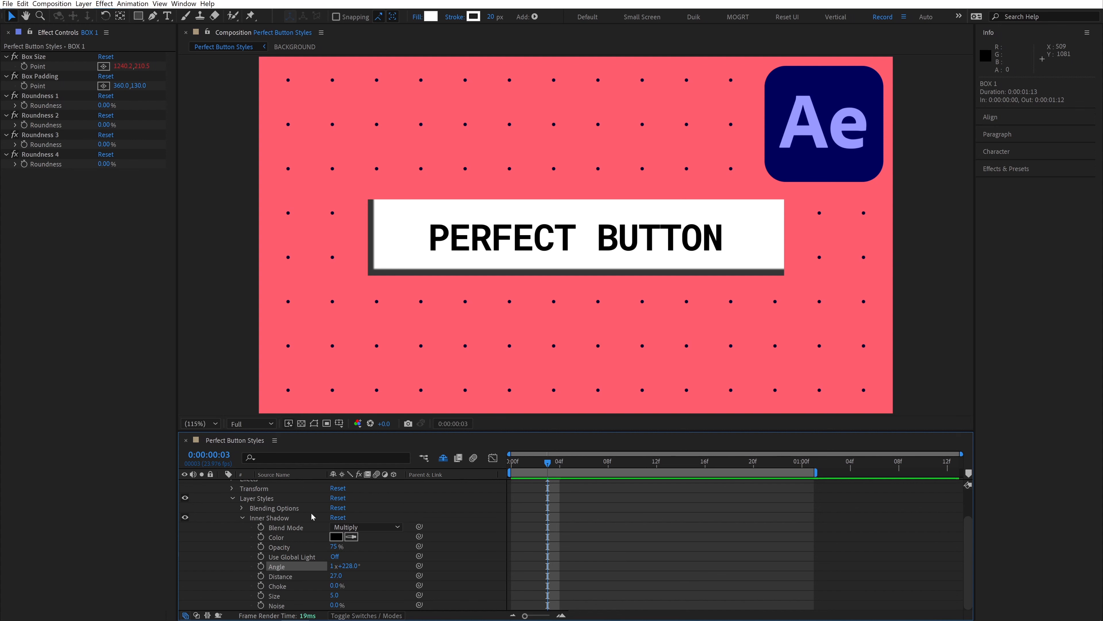
Delete the Inner Shadow style from BOX 1 and add an Inner Glow layer style in its place.
click(310, 513)
key(Delete)
right_click(310, 498)
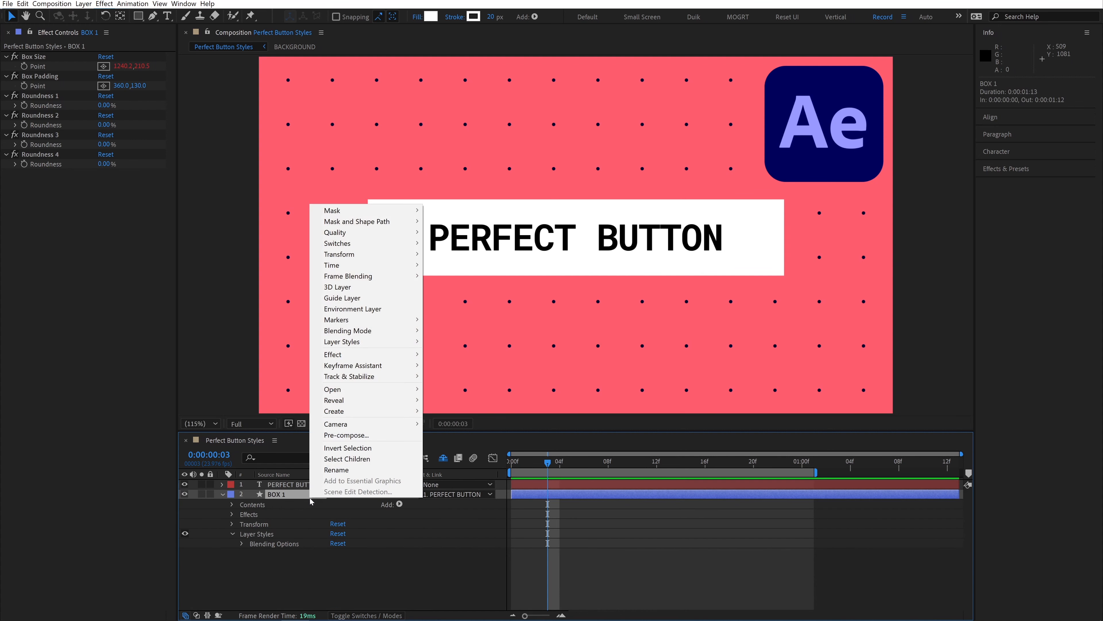
mouse_move(391, 342)
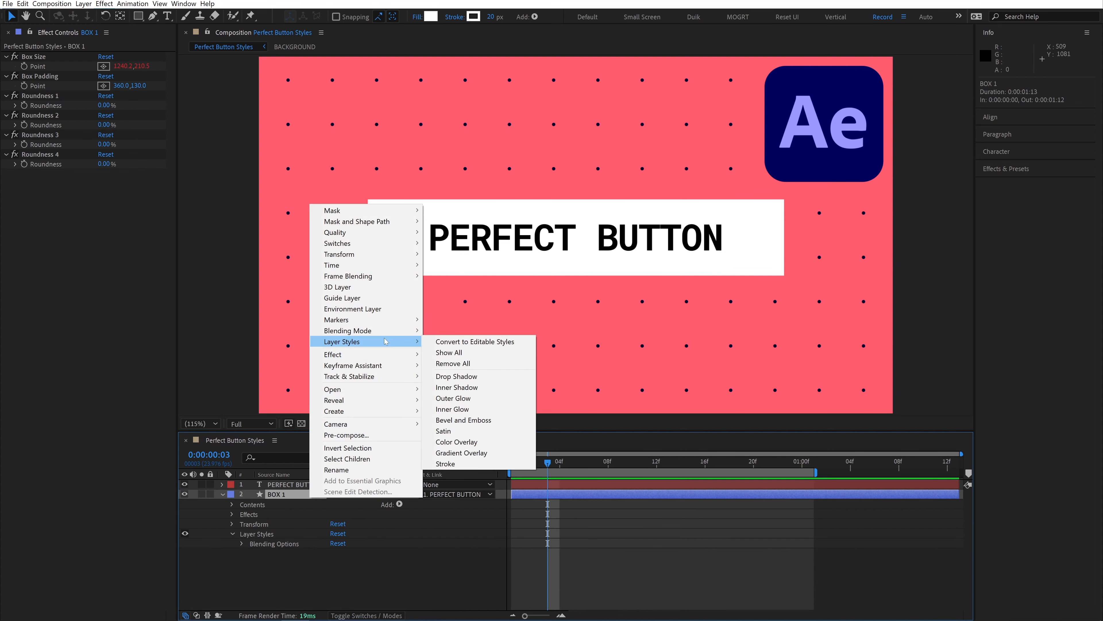
click(473, 410)
Set BOX 1's Inner Glow blend mode to Multiply and its color to black.
click(243, 554)
click(365, 495)
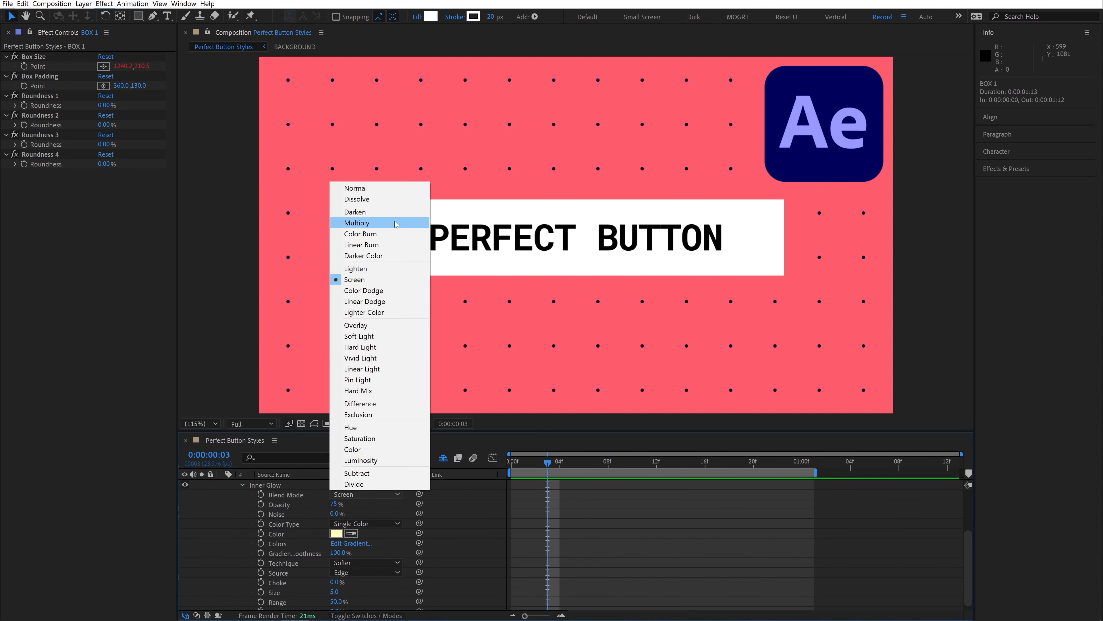
click(378, 221)
click(336, 533)
click(276, 378)
key(Return)
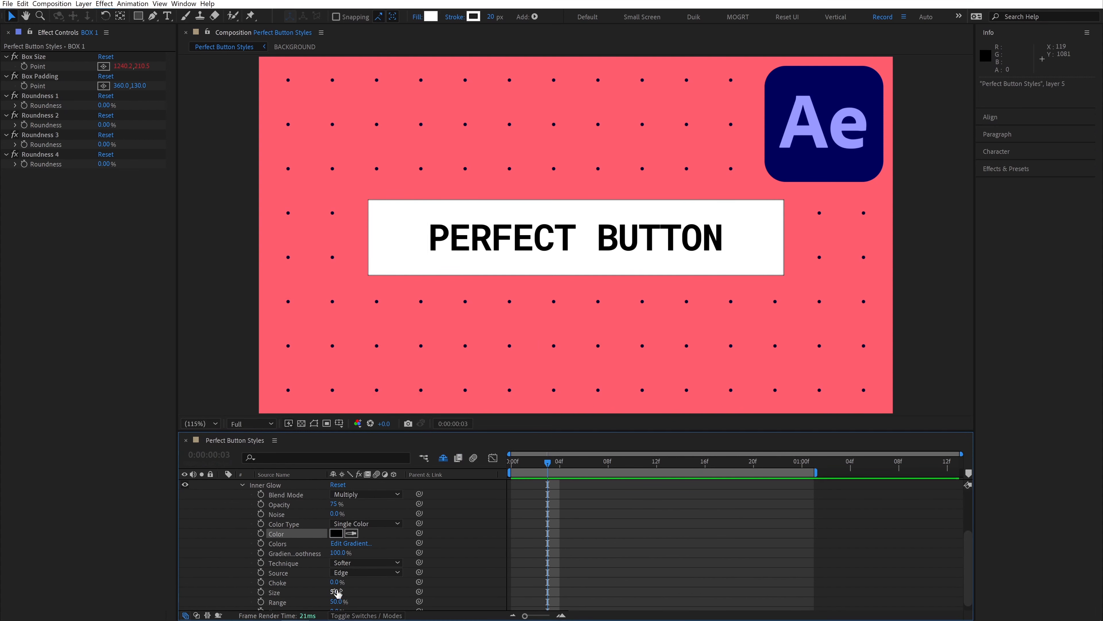
Set the Inner Glow's size to 15, choke to 10% and range to 100%.
drag(334, 592, 667, 598)
click(335, 581)
text(10)
key(Return)
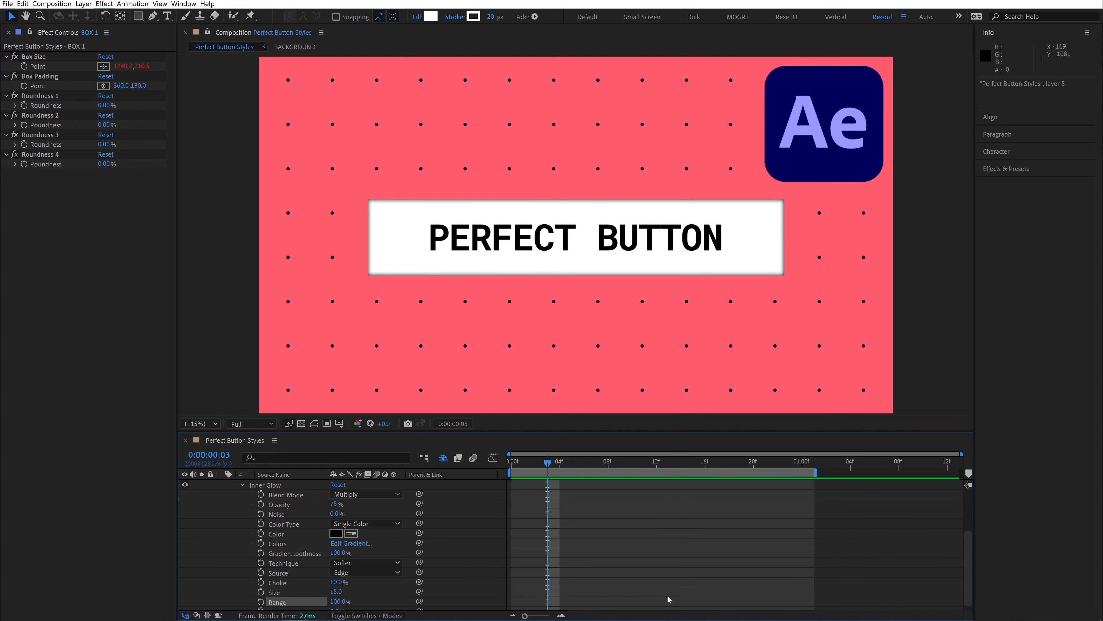
Keyframe the Inner Glow's Choke and Size at frame 3, and set both to 0 at frame 1.
click(260, 582)
click(261, 592)
key(u)
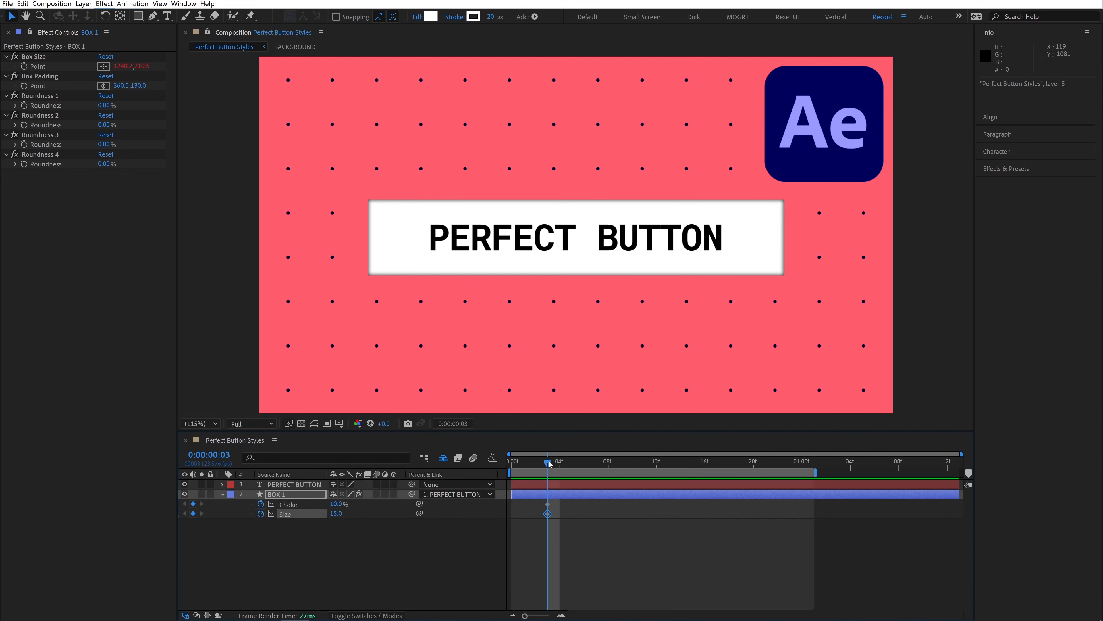
drag(551, 464, 523, 463)
drag(346, 505, 332, 513)
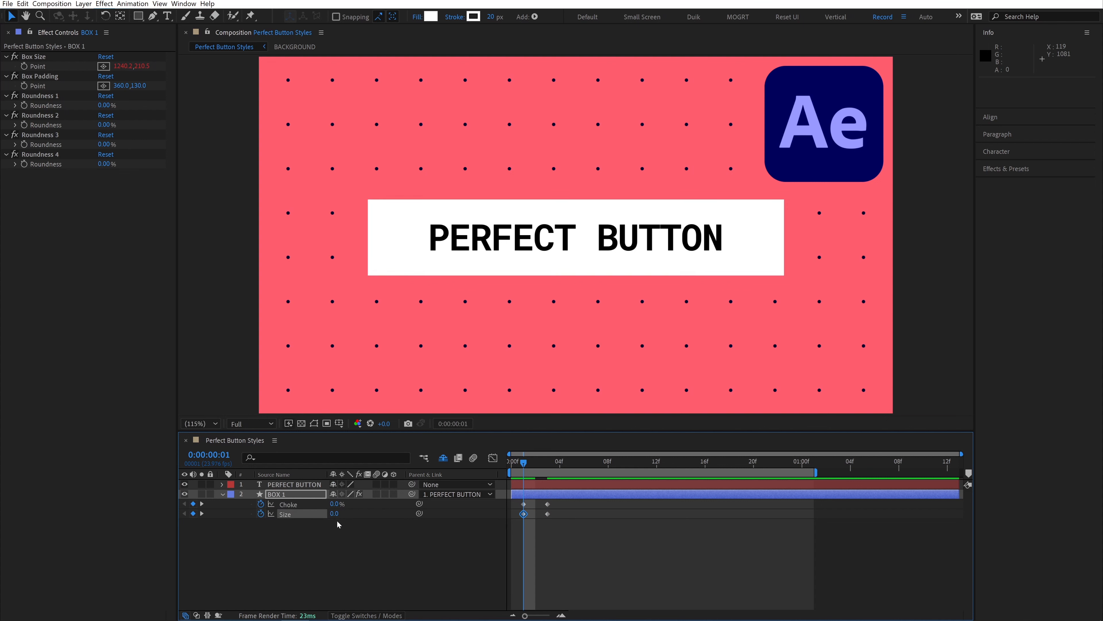
Set the Inner Glow's Size and Choke back to 0 at frame 6.
key(Page_Down)
key(Page_Down)
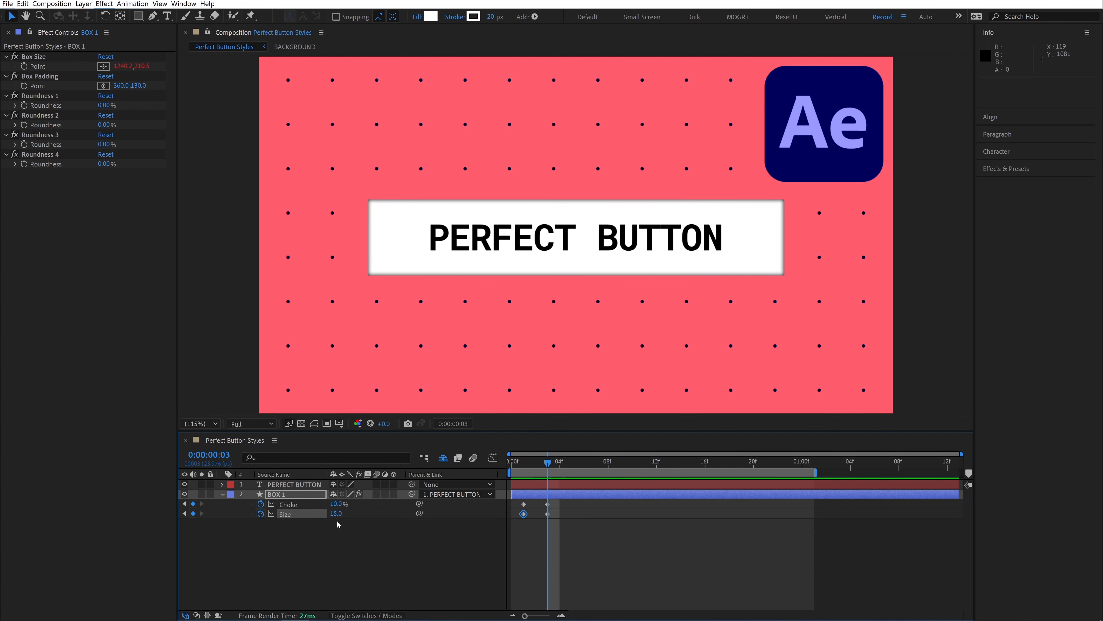
key(Page_Down)
key(Page_Down)
key(Page_Down)
click(337, 513)
text(0)
key(Tab)
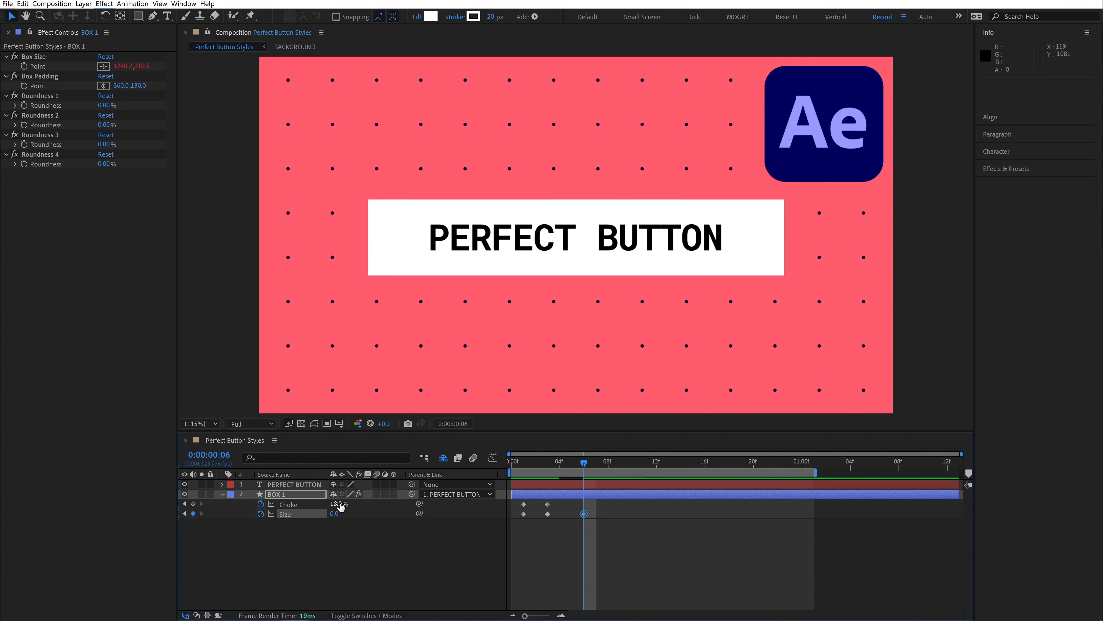
text(0)
key(Return)
Apply Easy Ease to the middle Choke and Size keyframes at frame 3 and preview the glow animation.
drag(540, 520, 553, 505)
key(F9)
click(553, 504)
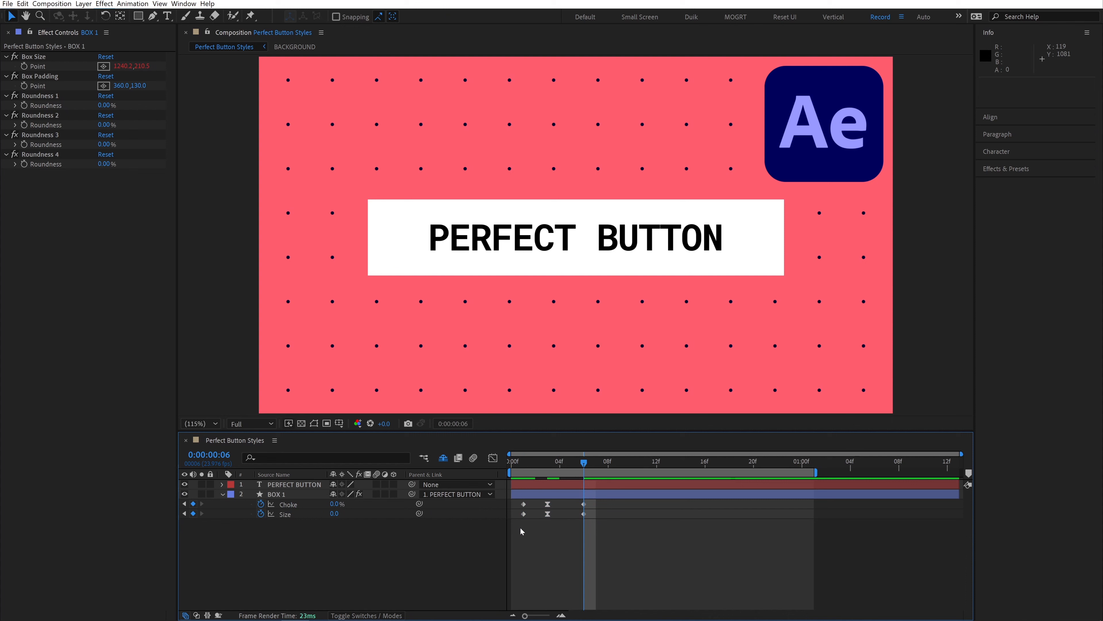
key(space)
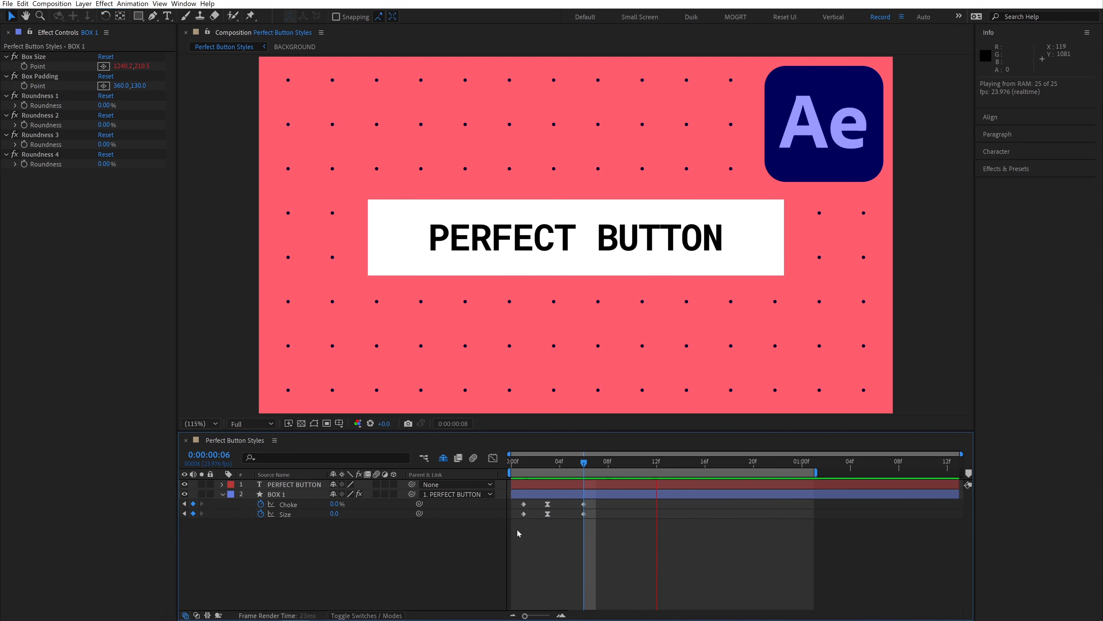
key(space)
Try scaling the PERFECT BUTTON text layer down to 88%, and undo the change.
click(638, 485)
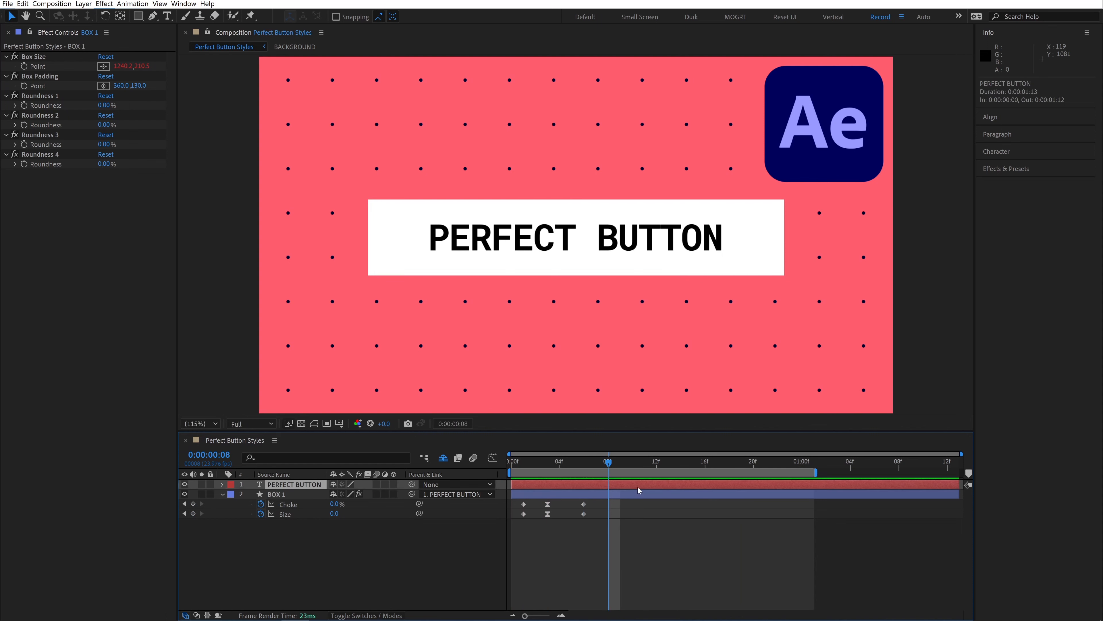
key(s)
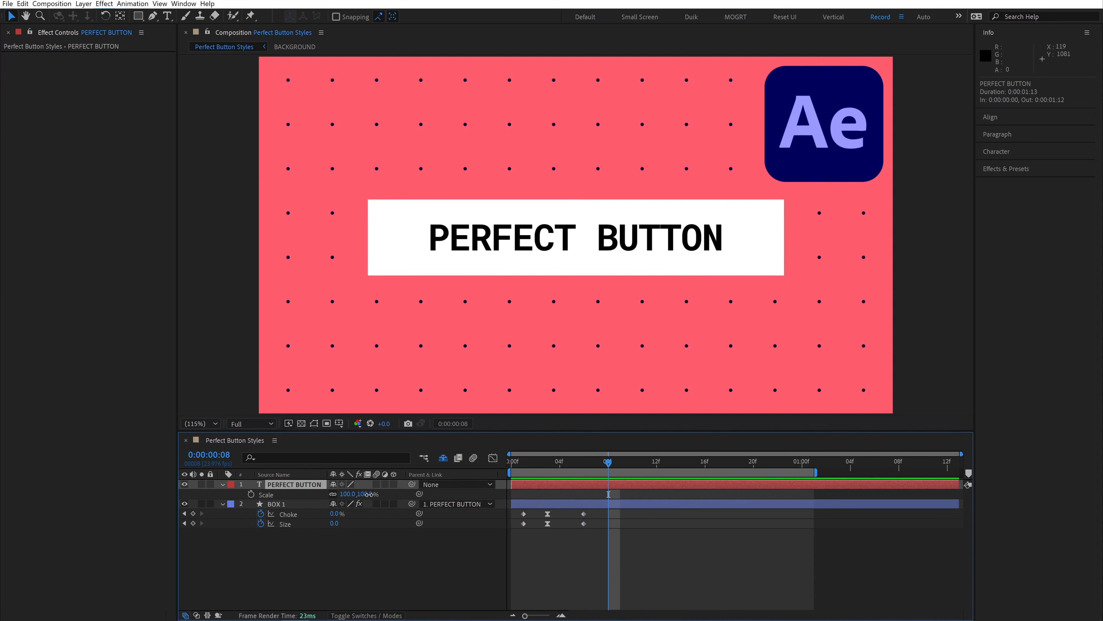
drag(369, 494, 364, 495)
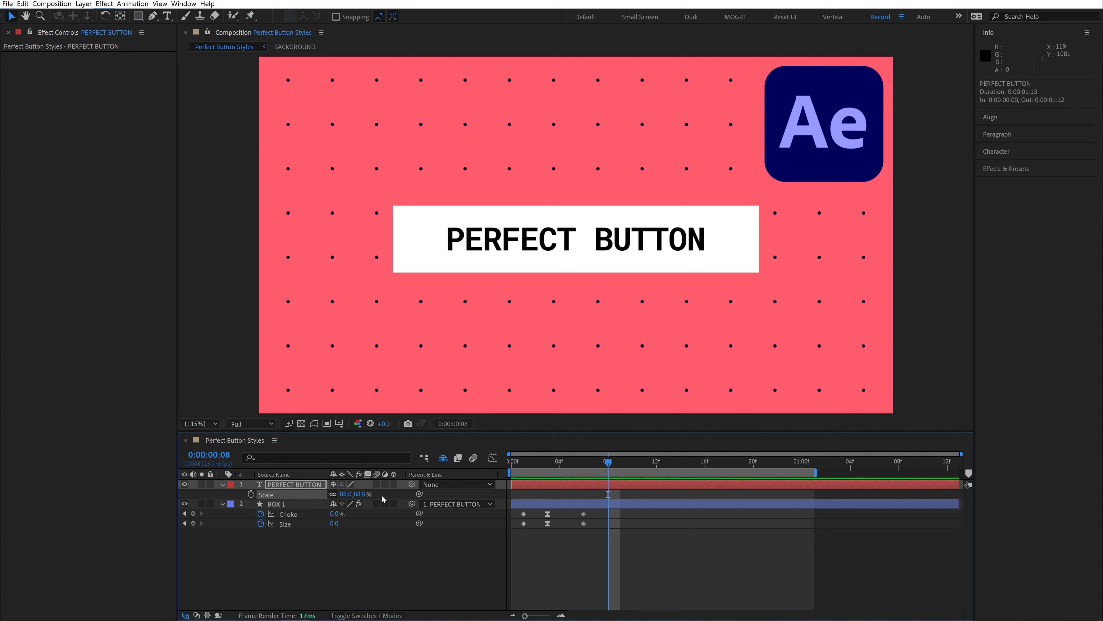
key(ctrl+z)
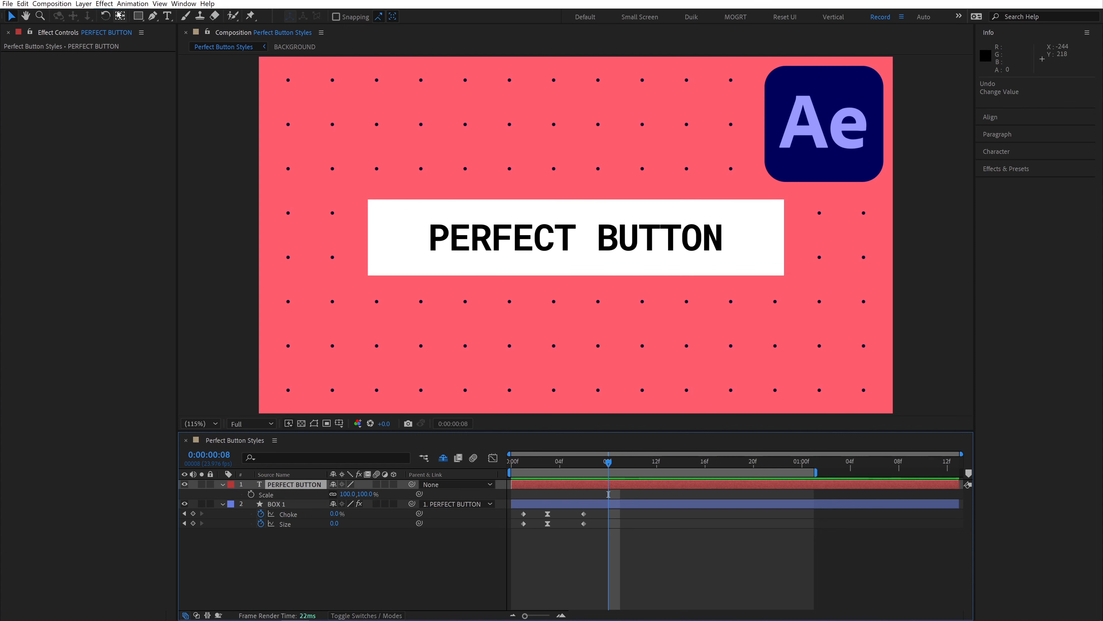
Apply the Transform distort effect to the PERFECT BUTTON text layer and add a keyframe for its Scale.
click(114, 6)
mouse_move(131, 149)
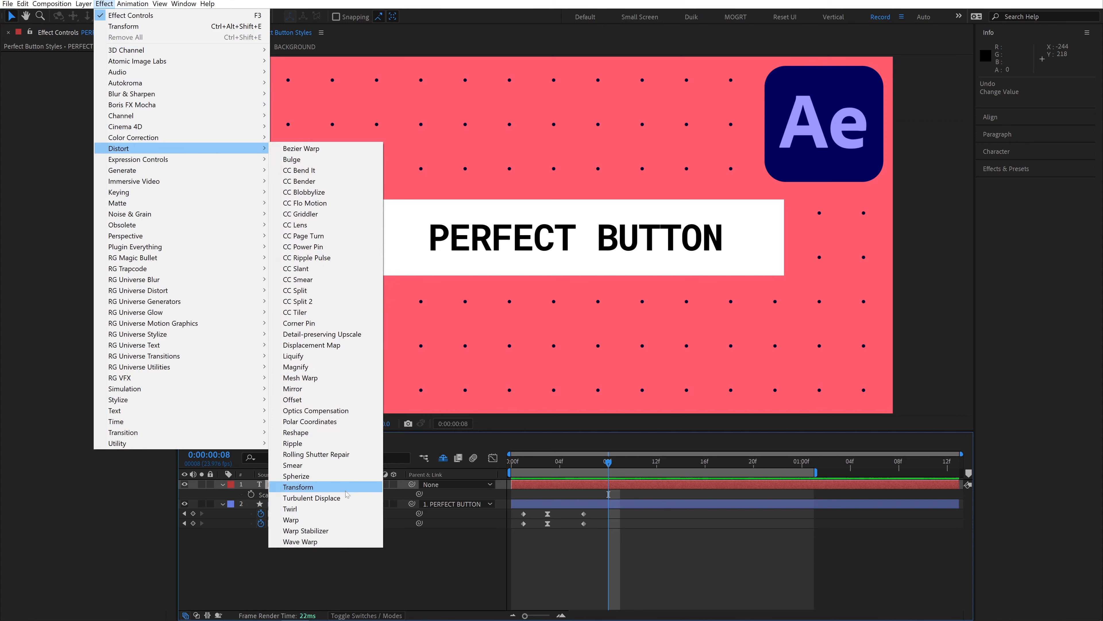
click(304, 487)
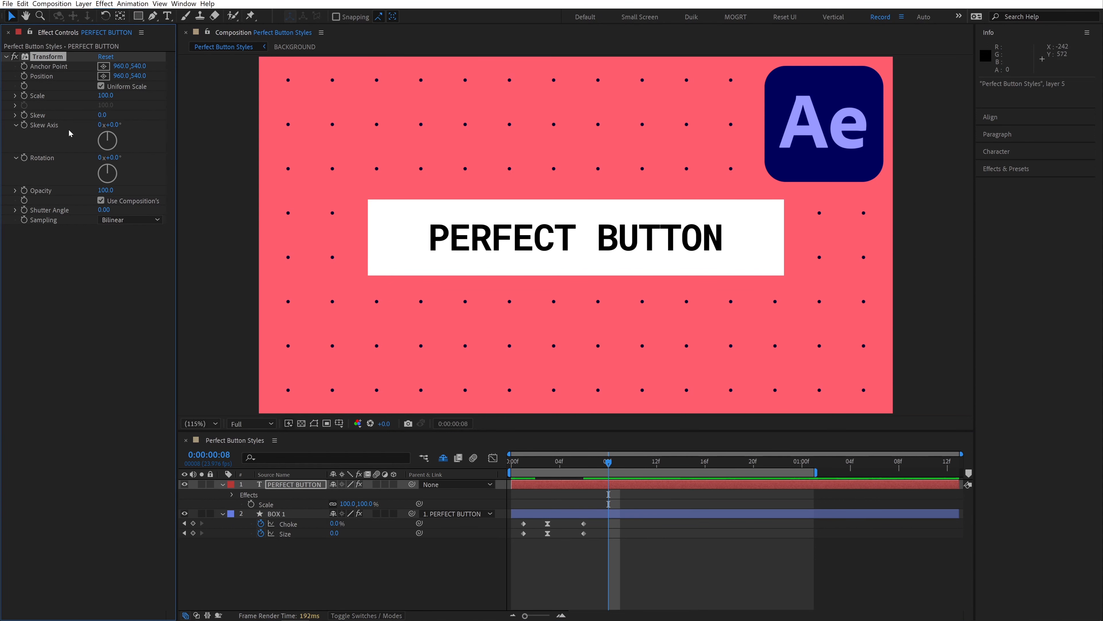
click(24, 96)
key(u)
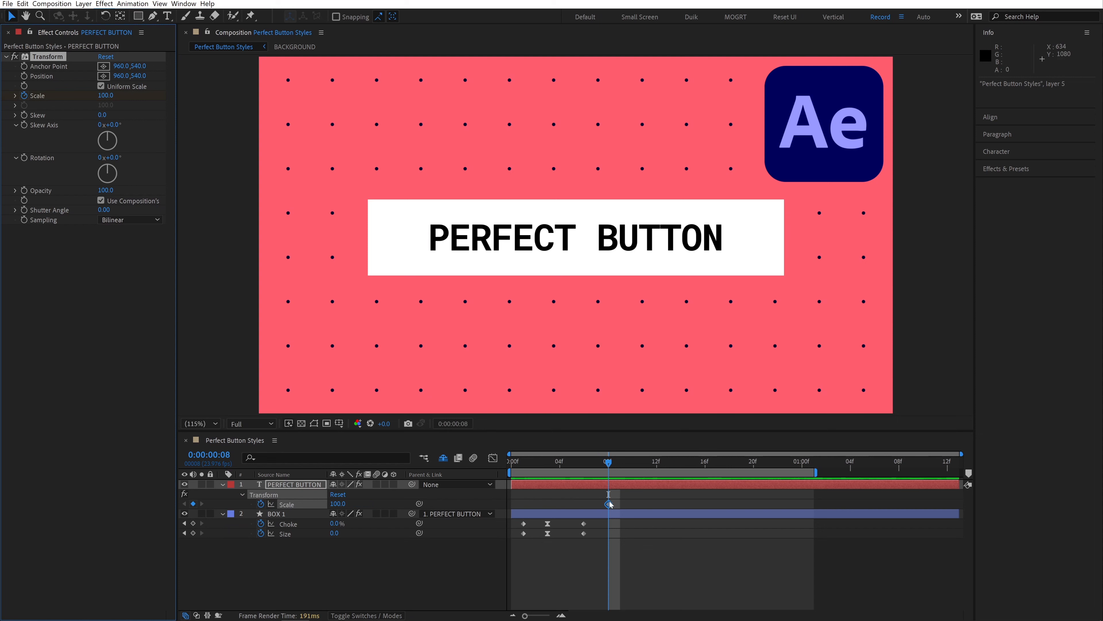
Move the Transform effect's Scale keyframe to frame 1 and add a second Scale keyframe at frame 6.
drag(609, 503, 523, 504)
click(585, 463)
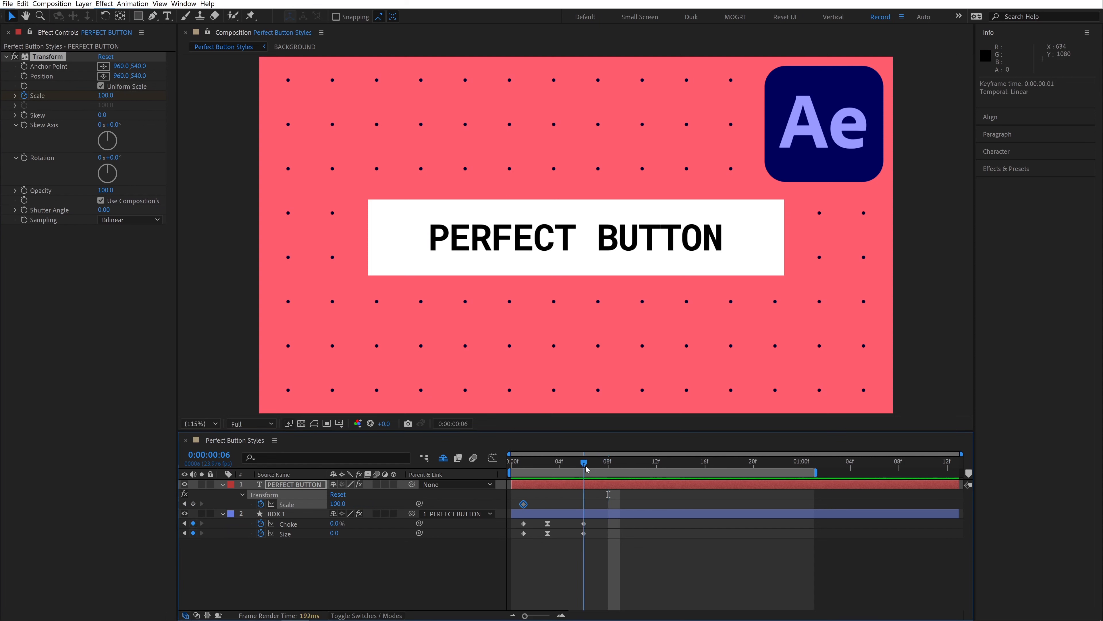
click(193, 504)
Set the Transform effect's Scale to 99 at frame 3 with an eased keyframe, and preview the button animation.
click(552, 469)
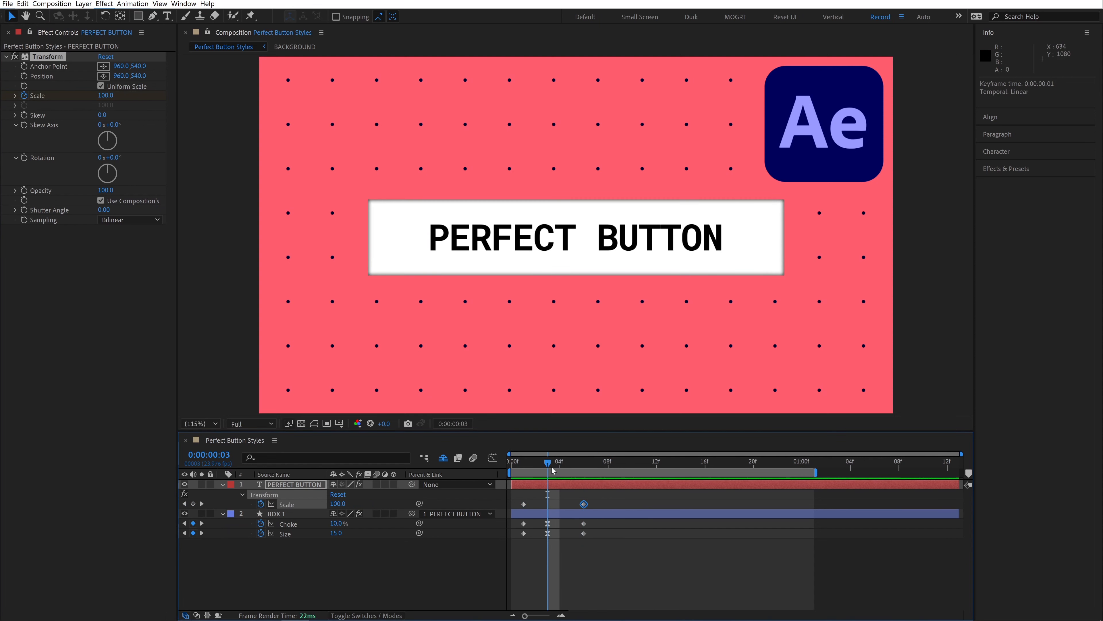
click(338, 504)
text(99)
key(Return)
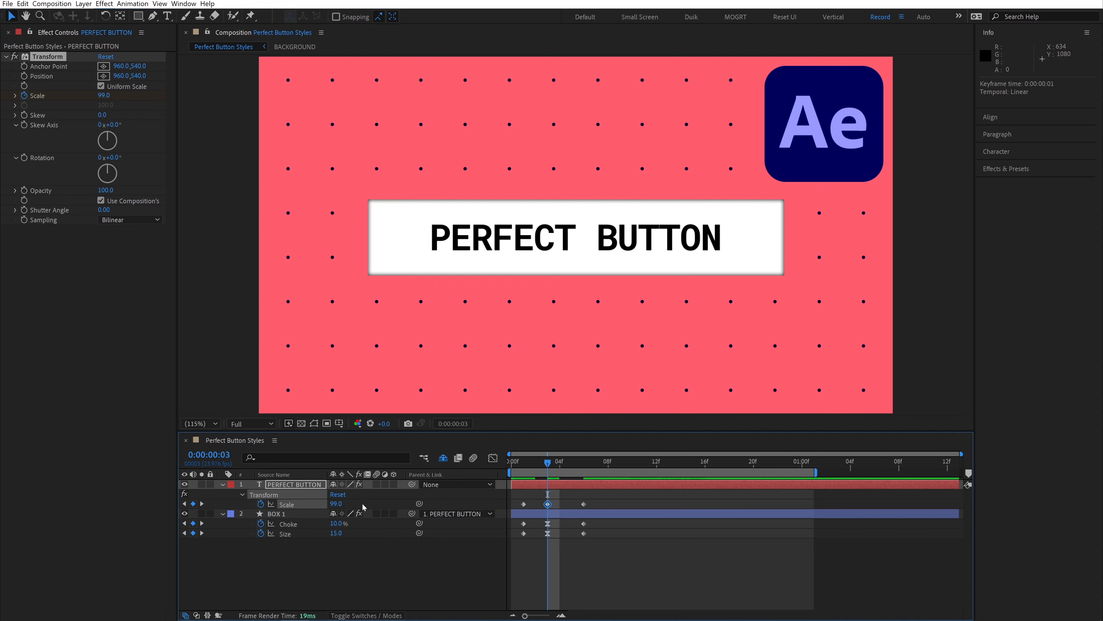
key(space)
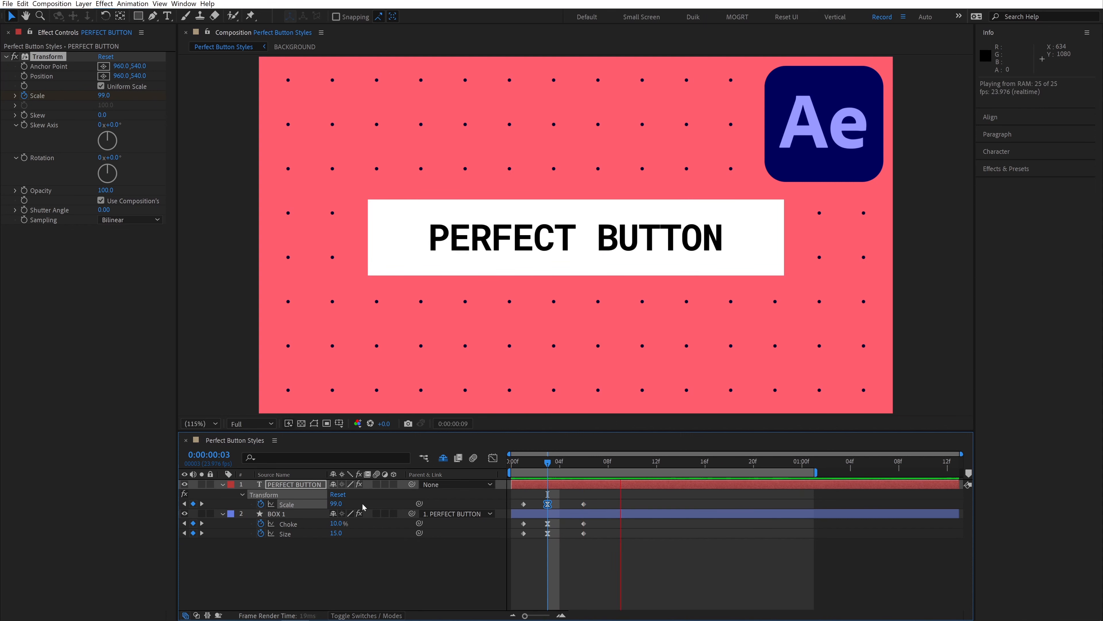
key(Page_Up)
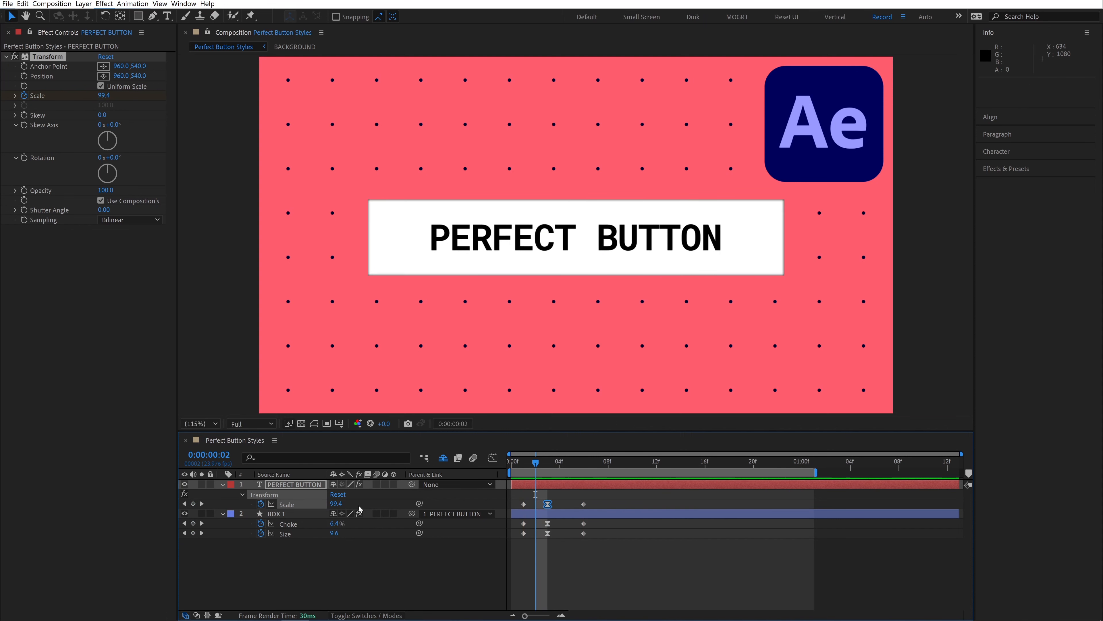
Delete the Transform effect from the text layer and the layer styles from BOX 1, collapsing its properties.
click(310, 494)
key(Delete)
click(222, 495)
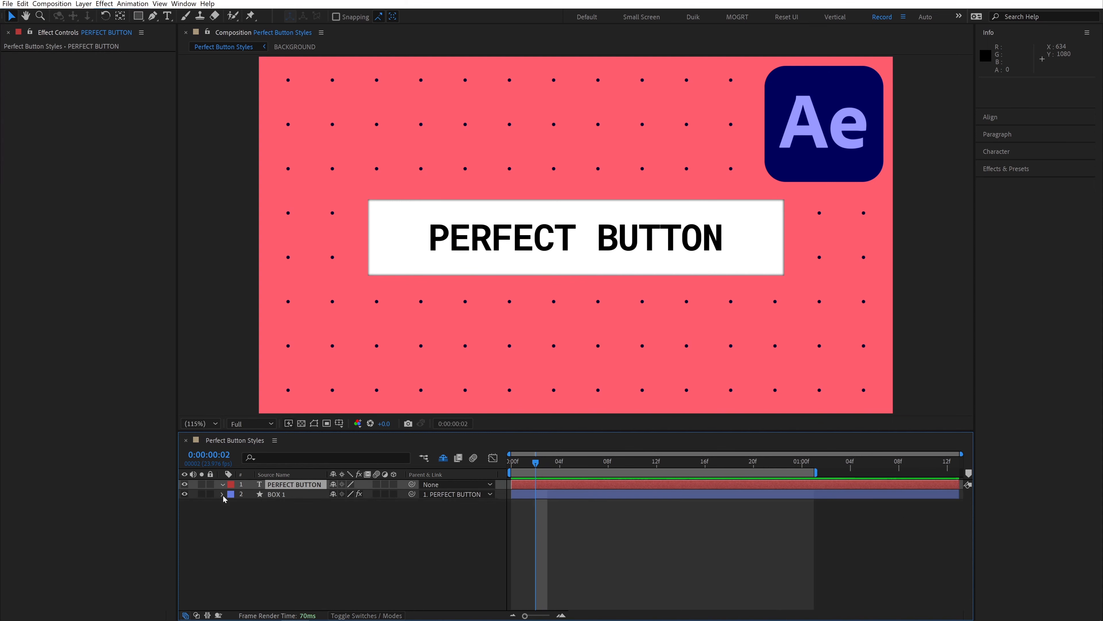
click(223, 494)
click(276, 525)
key(Delete)
click(222, 494)
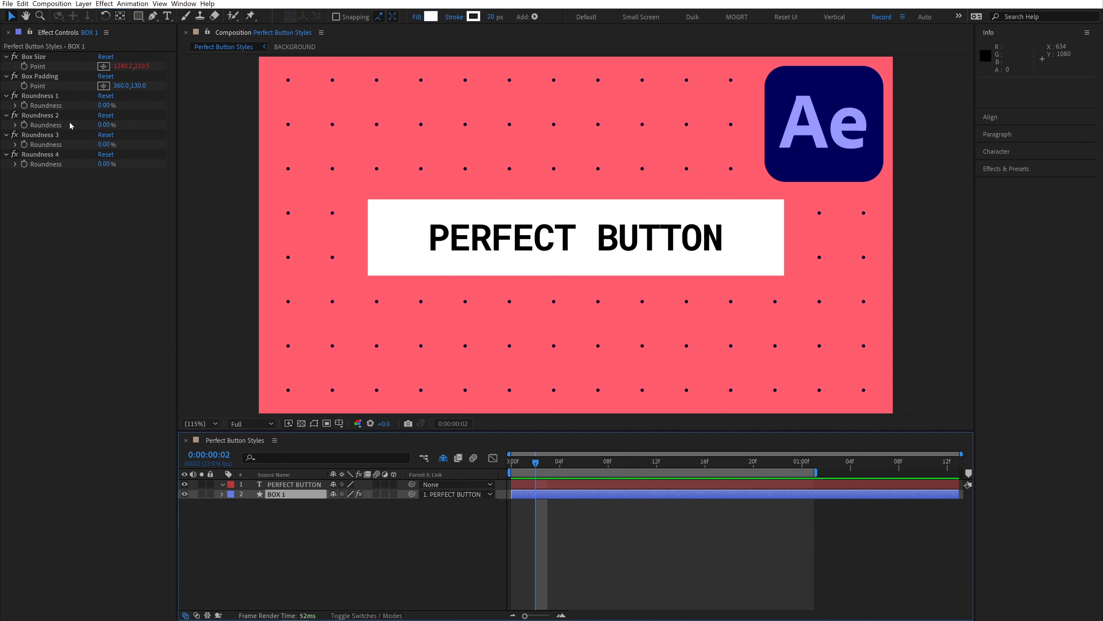
Set all four Roundness effects on BOX 1 to 100%.
click(57, 98)
shift+click(65, 135)
shift+click(64, 155)
drag(105, 164, 176, 170)
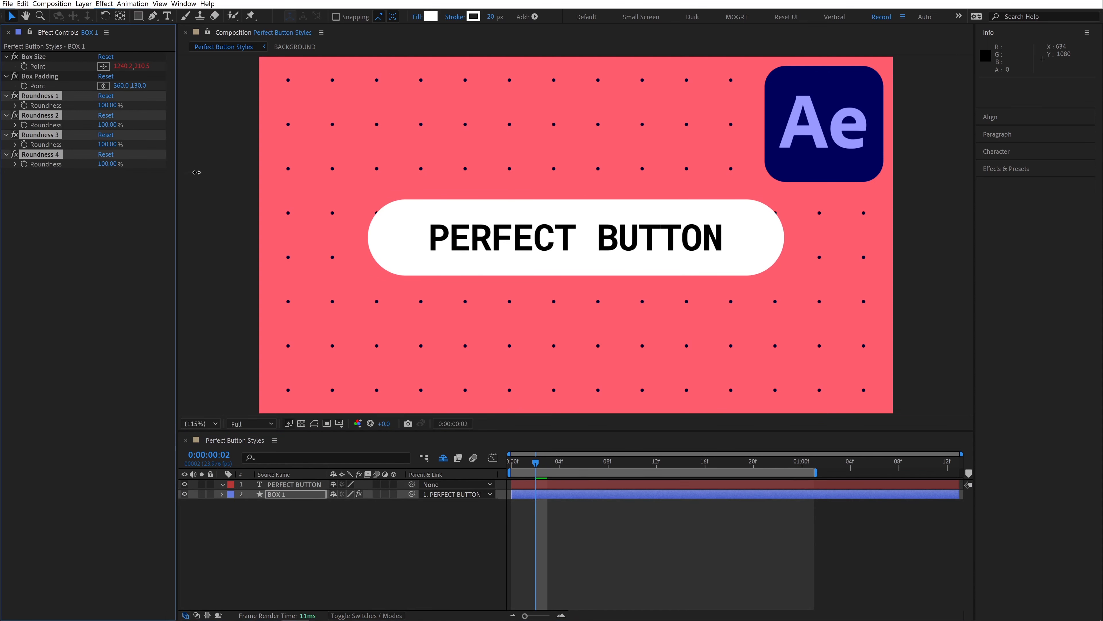
Duplicate BOX 1, rename the copy "BOX 1 - Shadow" and place it below BOX 1 in the layer stack.
click(301, 494)
key(ctrl+d)
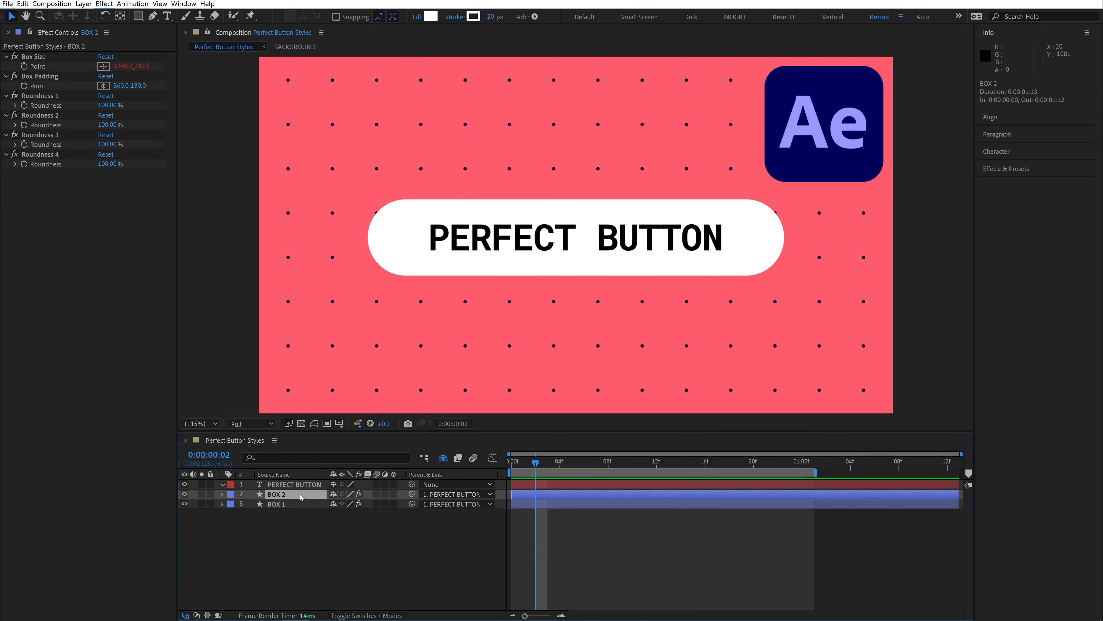
key(Return)
text(BOX 1 - Shadow)
key(Return)
drag(301, 495, 282, 511)
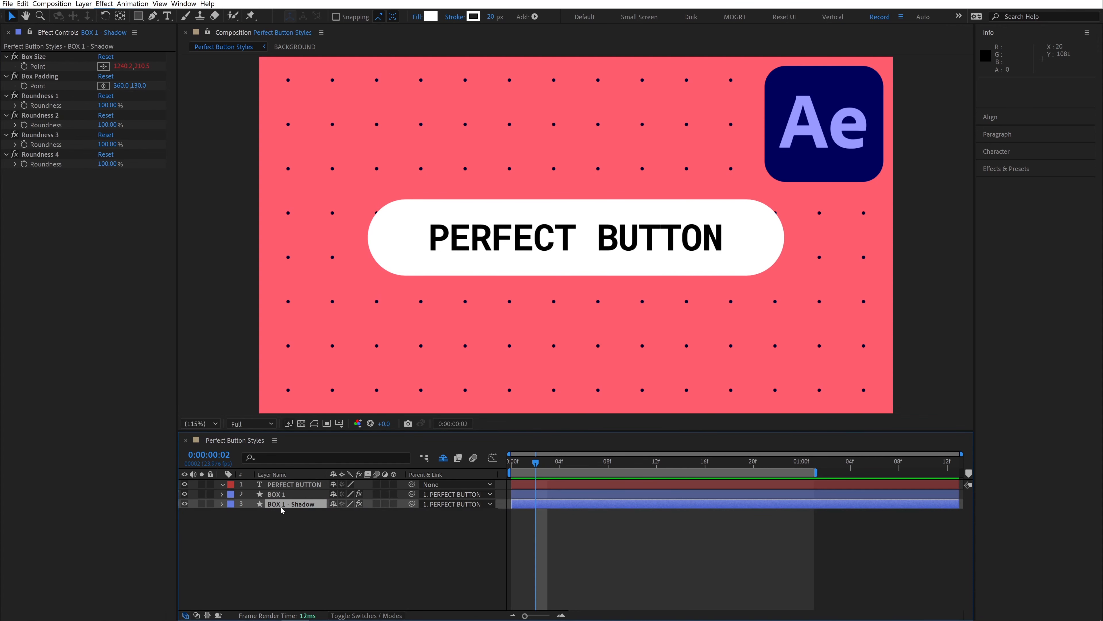
Solo the BOX 1 - Shadow layer and set its fill and stroke colors to black.
click(201, 503)
click(430, 16)
key(Return)
drag(271, 346, 271, 395)
click(473, 16)
key(Return)
Set the parent of BOX 1 - Shadow to None and remove the expression from its Position.
click(478, 504)
click(485, 511)
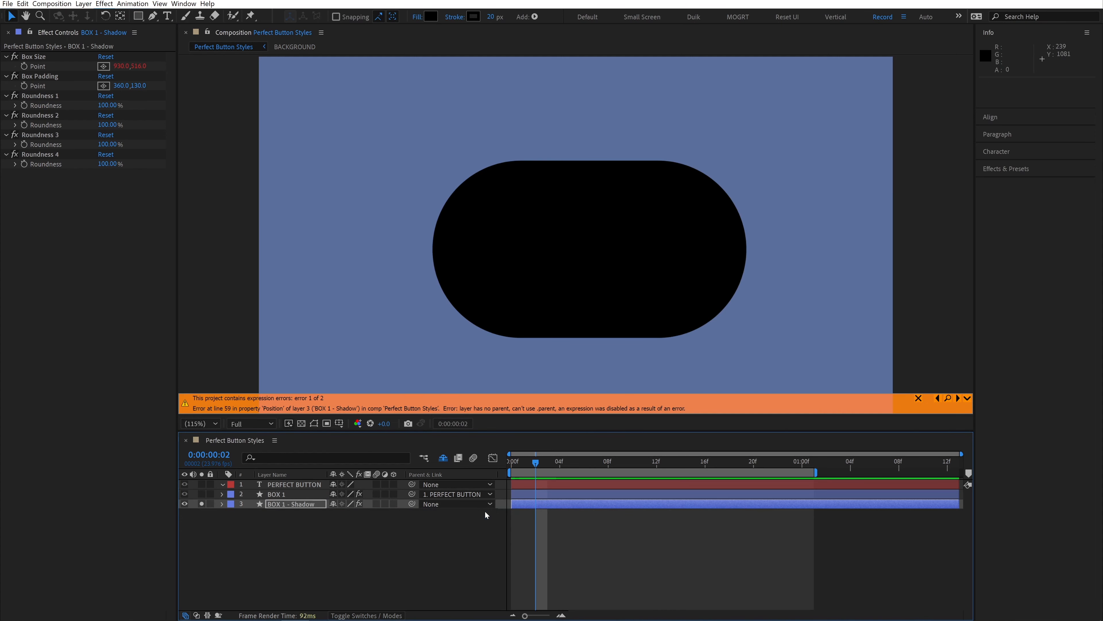
key(p)
click(241, 514)
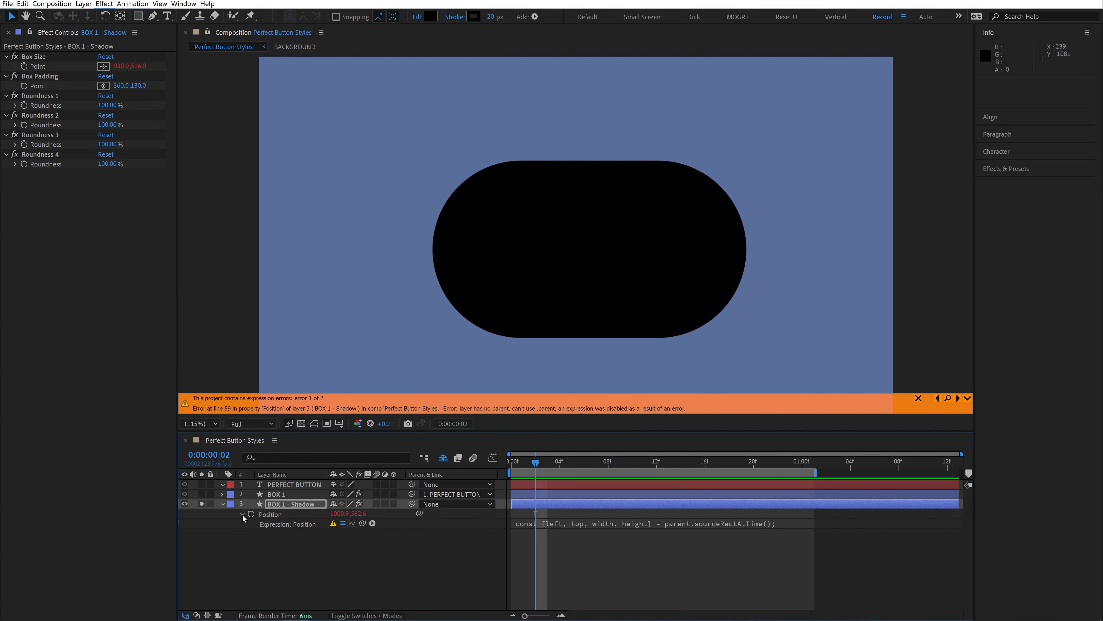
alt+click(255, 516)
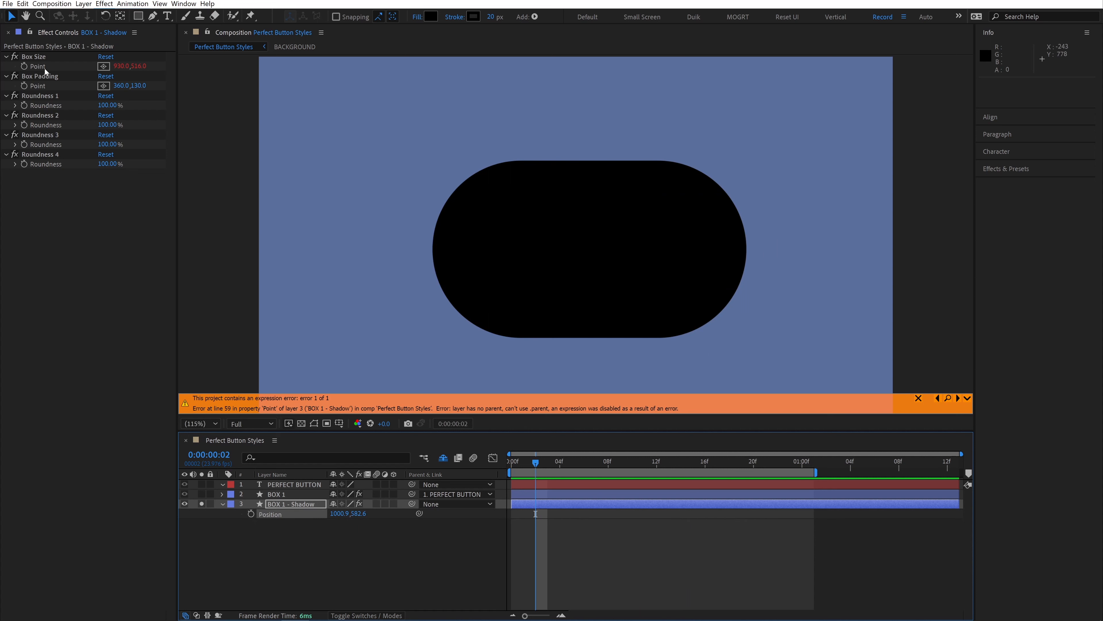
Link the shadow's Box Size Point expression to BOX 1's Box Size Point, and unsolo the shadow layer.
double_click(44, 68)
click(251, 514)
click(318, 495)
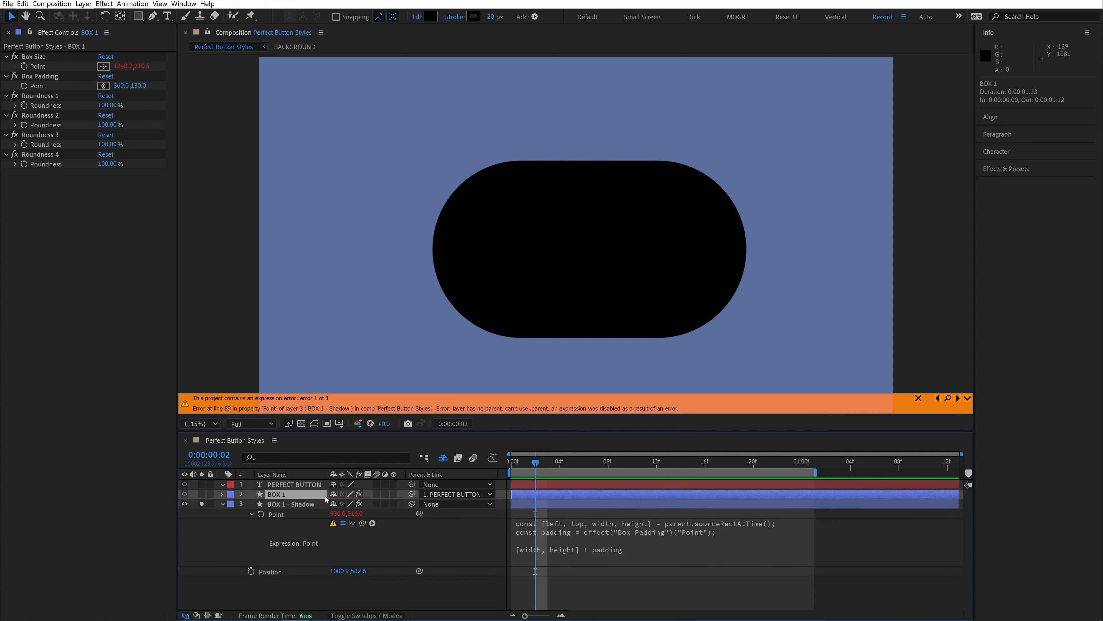
drag(362, 523, 48, 66)
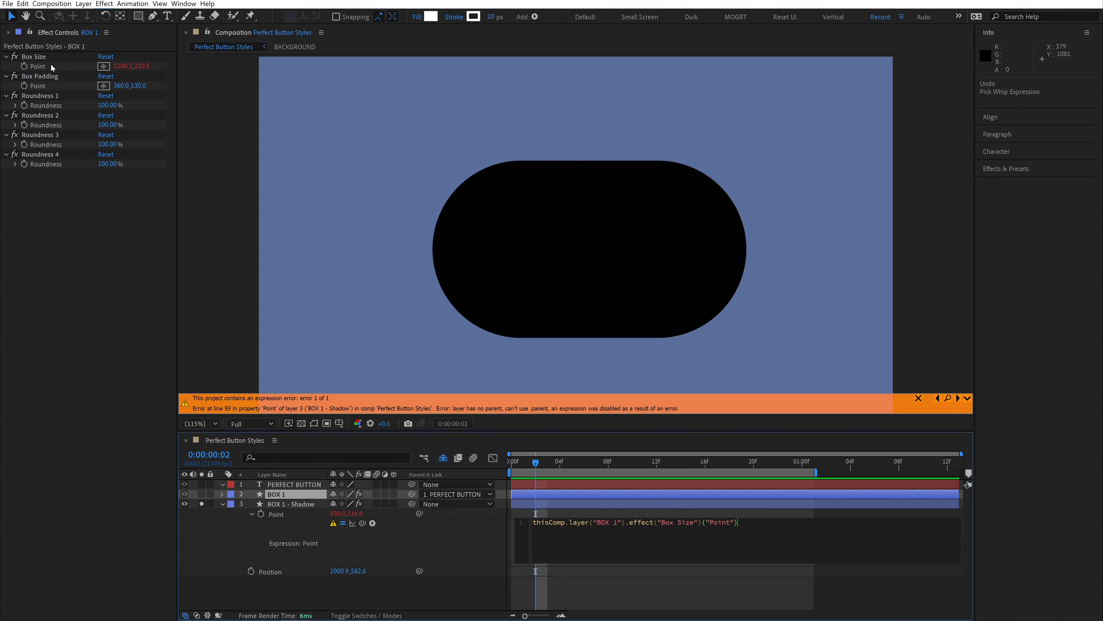
click(748, 515)
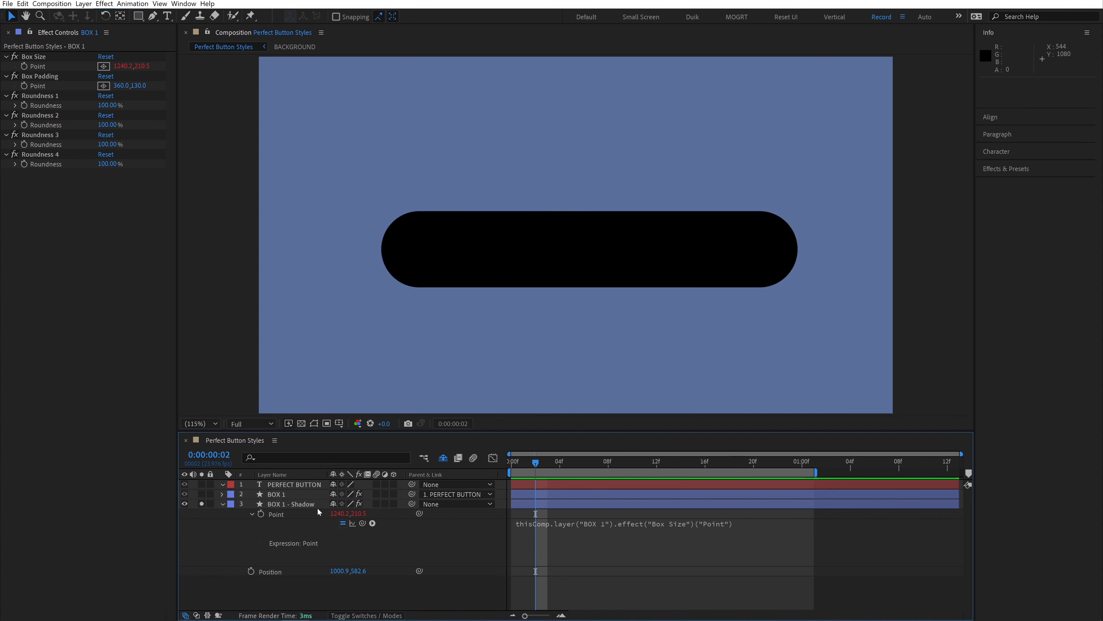
click(202, 503)
click(294, 504)
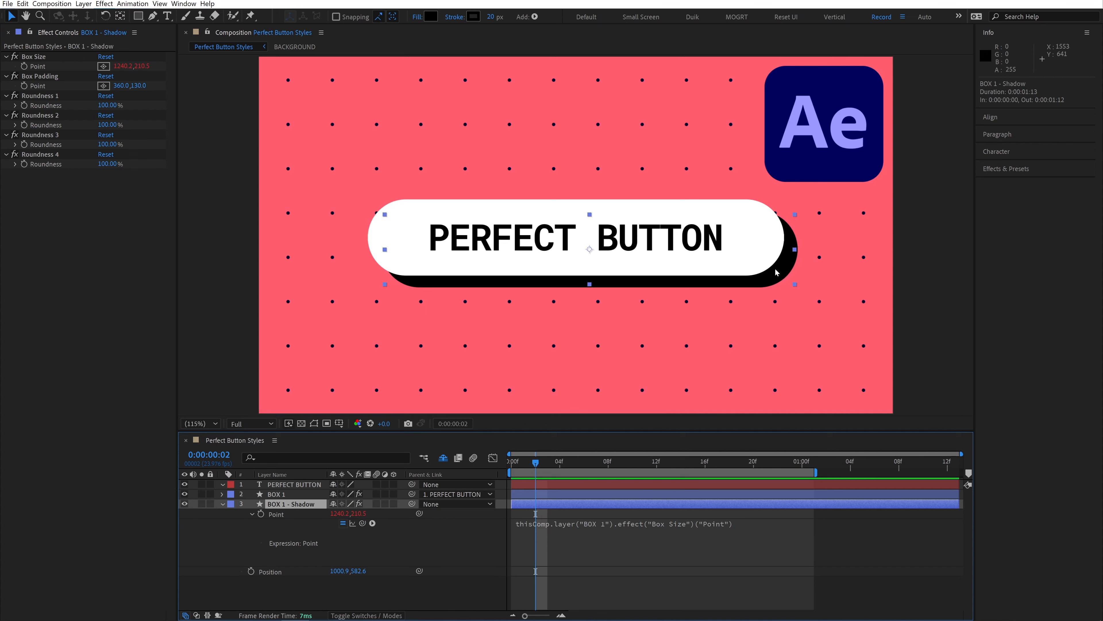
Move the BOX 1 - Shadow layer closer behind the button, to a position of about 976.5, 566.1.
drag(780, 273, 772, 267)
Try a wider horizontal Box Padding on BOX 1 and undo the change.
click(288, 495)
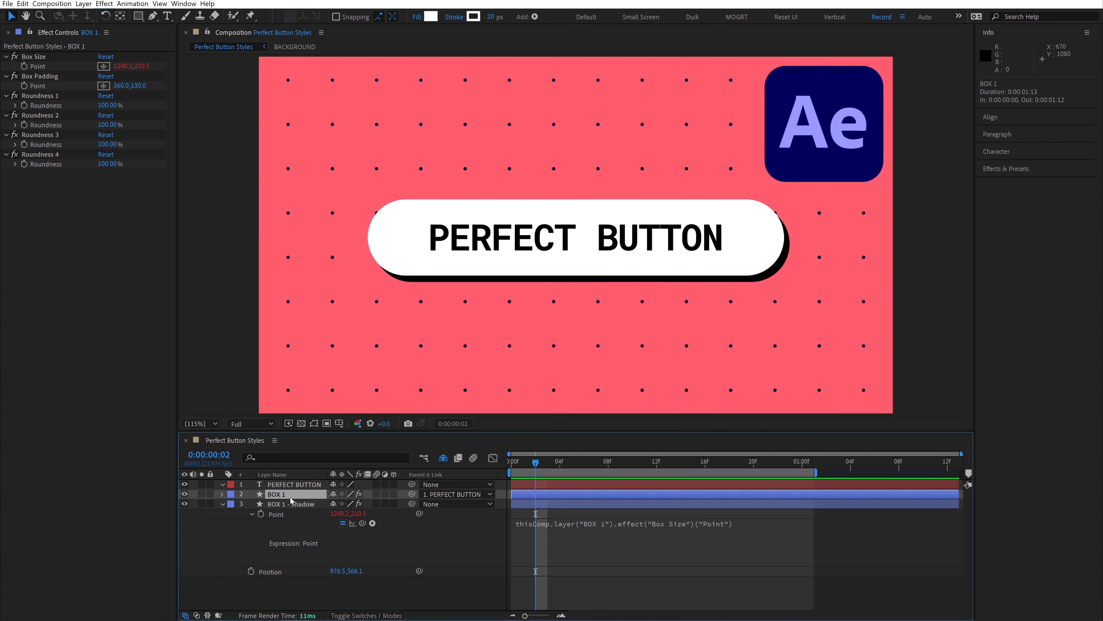
mouse_move(121, 86)
mouse_down()
mouse_move(163, 87)
mouse_move(140, 86)
mouse_up()
mouse_move(139, 87)
mouse_down()
mouse_move(184, 92)
mouse_move(147, 91)
mouse_up()
key(ctrl+z)
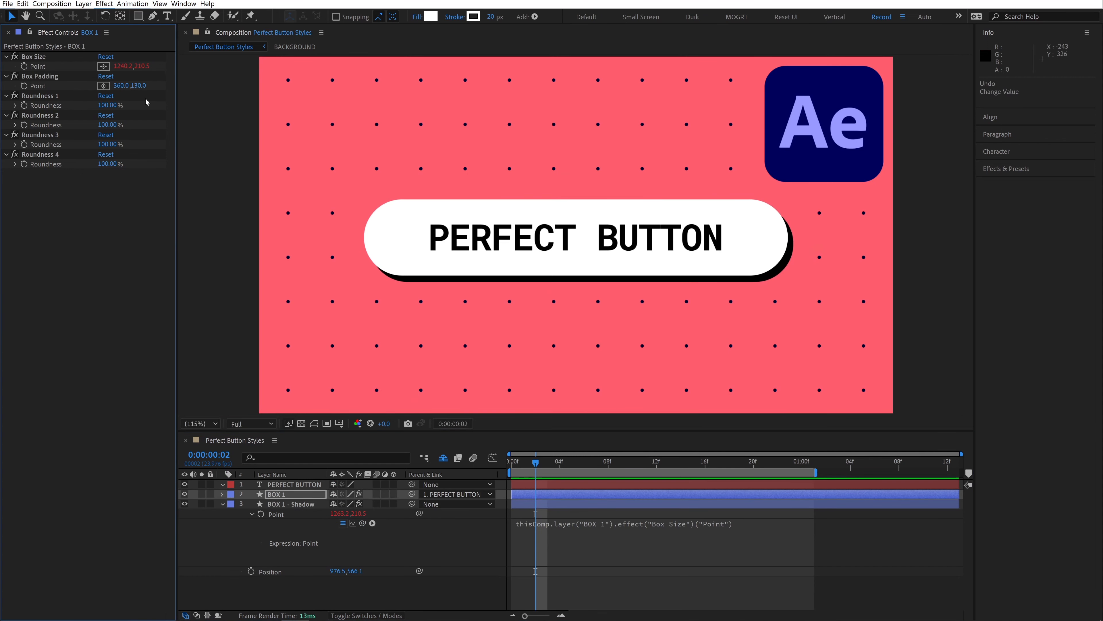
key(ctrl+z)
Try moving the BOX 1 - Shadow layer and the PERFECT BUTTON layer separately, undoing each move.
click(292, 504)
drag(565, 273, 625, 266)
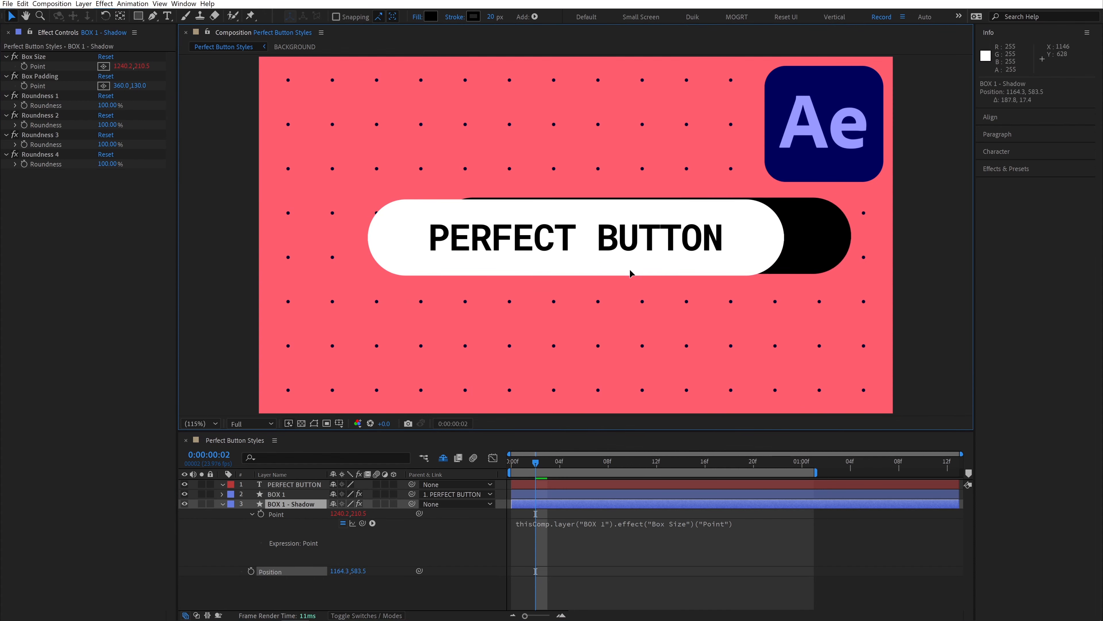
key(ctrl+z)
click(320, 484)
mouse_move(565, 246)
mouse_down()
mouse_move(547, 199)
mouse_move(574, 246)
mouse_up()
key(ctrl+z)
Reveal Position on all three layers and add a Position keyframe to PERFECT BUTTON at 0:00:00:02.
click(326, 486)
key(ctrl+a)
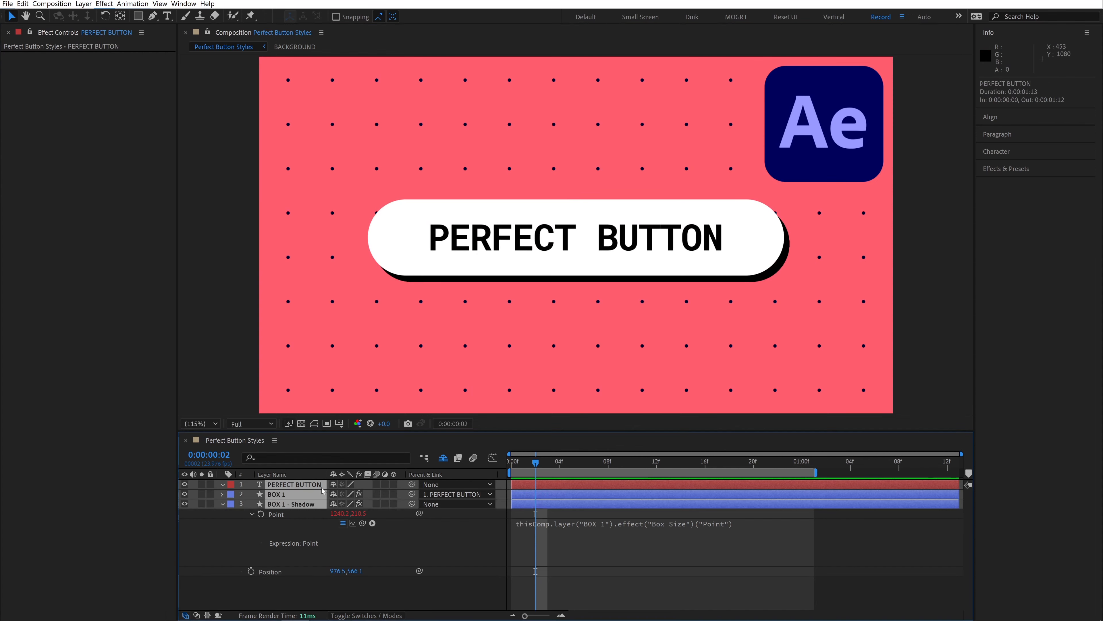
key(p)
click(322, 490)
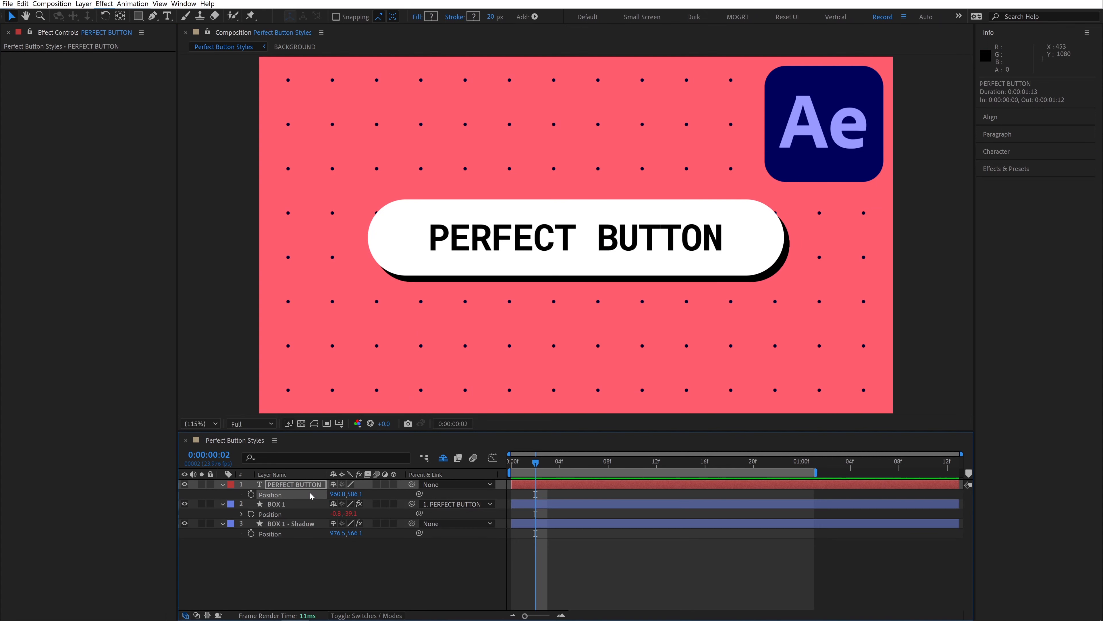
click(251, 495)
At 0:00:00:07, move PERFECT BUTTON over the shadow to a position of about 973.3, 601.3.
click(596, 462)
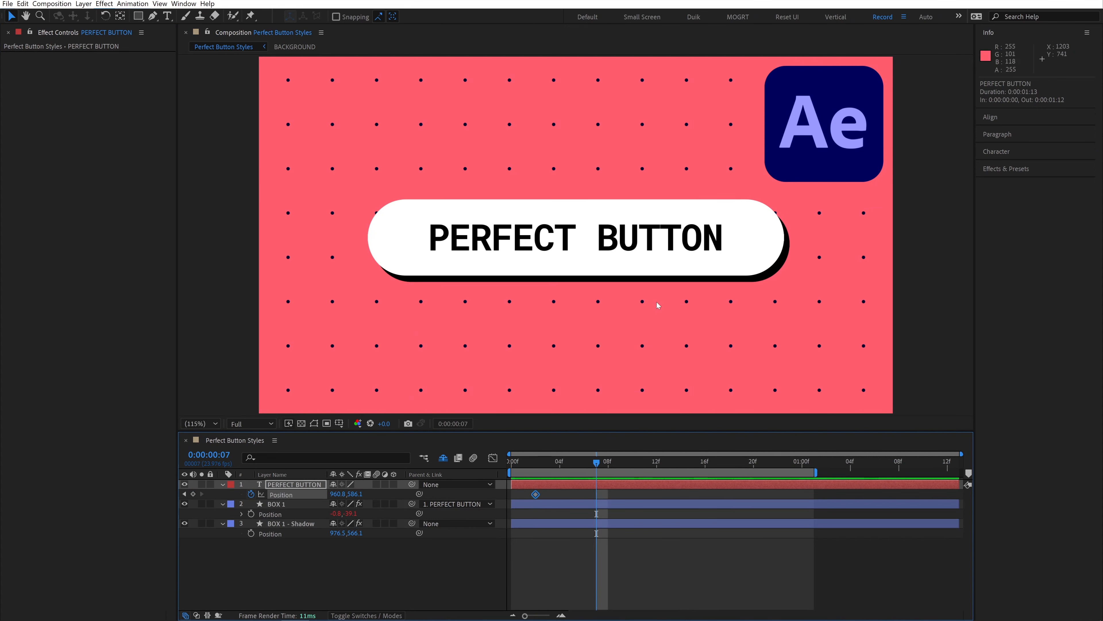
drag(662, 243, 668, 249)
key(Left)
key(Left)
key(Left)
key(Left)
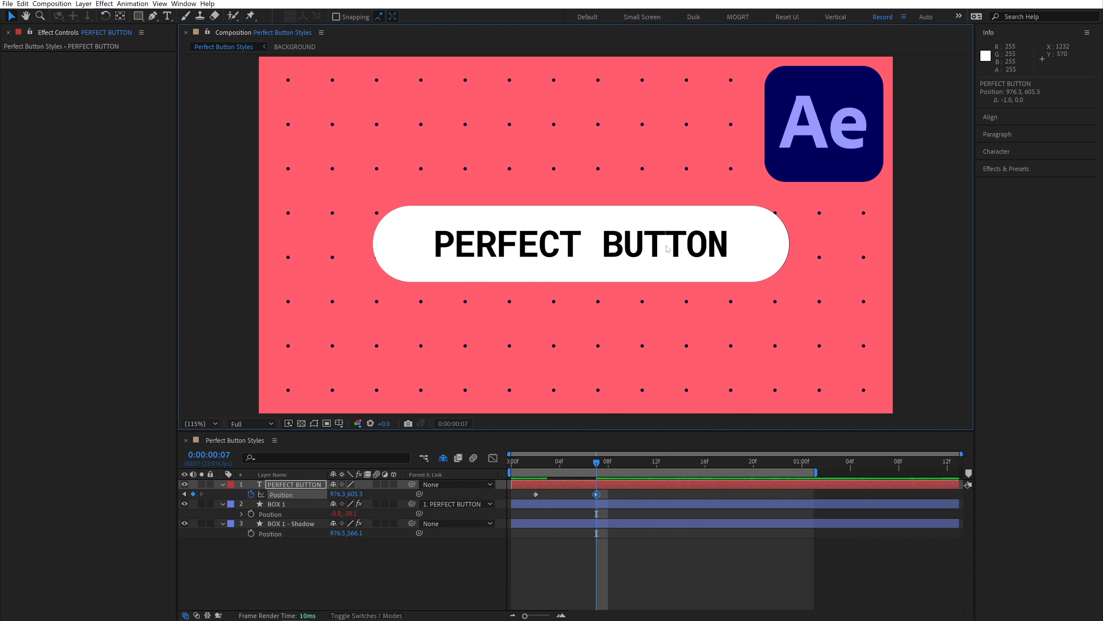
key(Up)
key(Up)
key(Up)
key(Up)
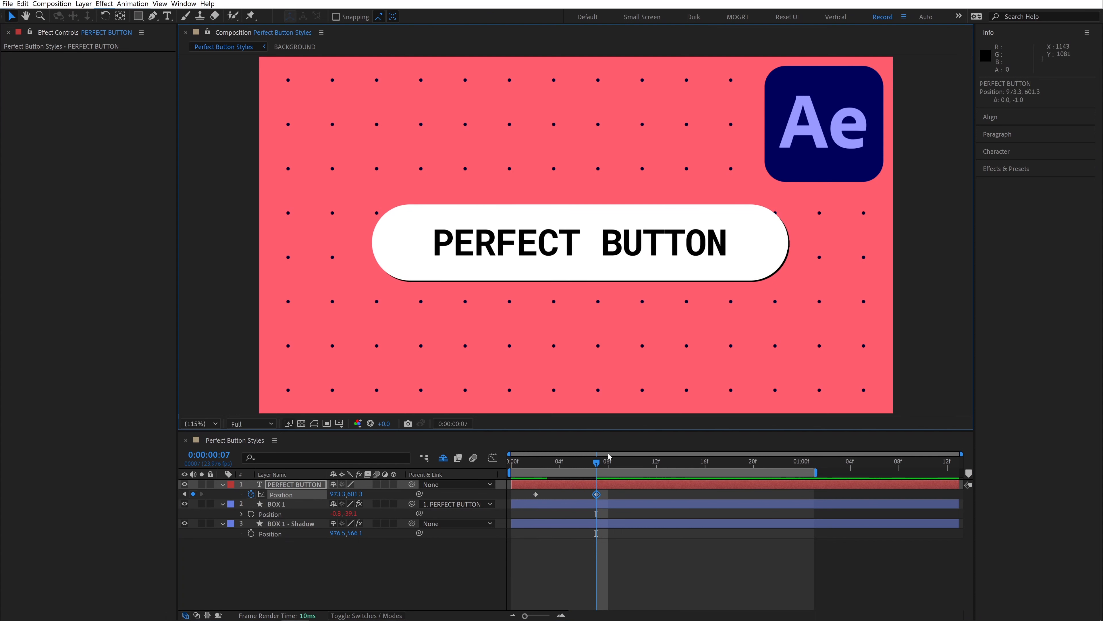
Copy the first Position keyframe to 0:00:00:12, and ease the middle keyframe at 0:00:00:07.
drag(645, 463, 659, 466)
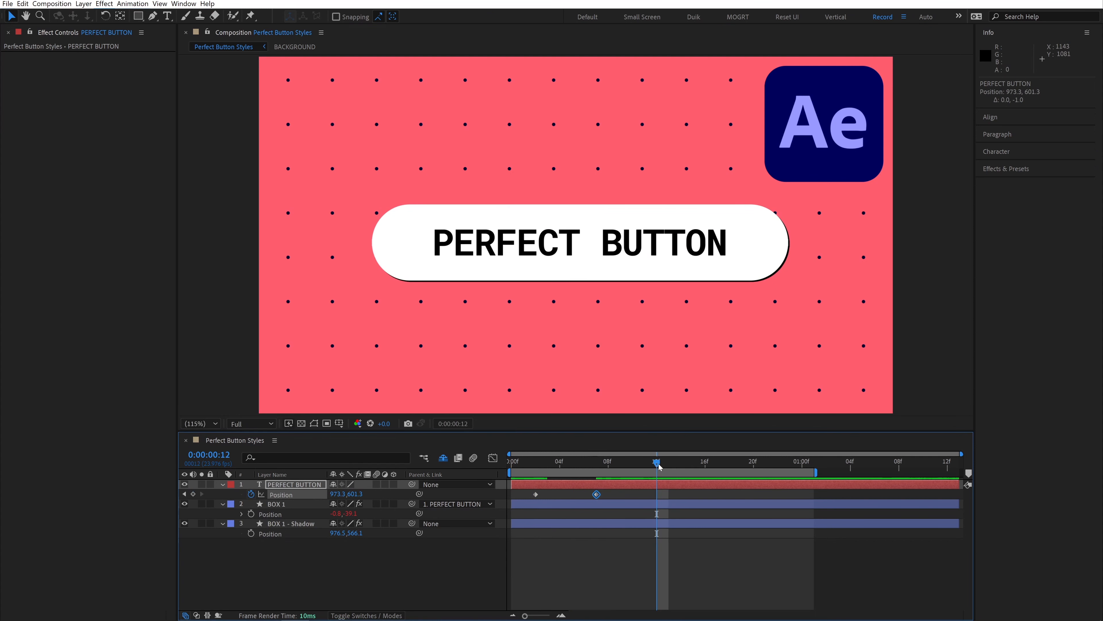
click(536, 494)
key(ctrl+c)
key(ctrl+v)
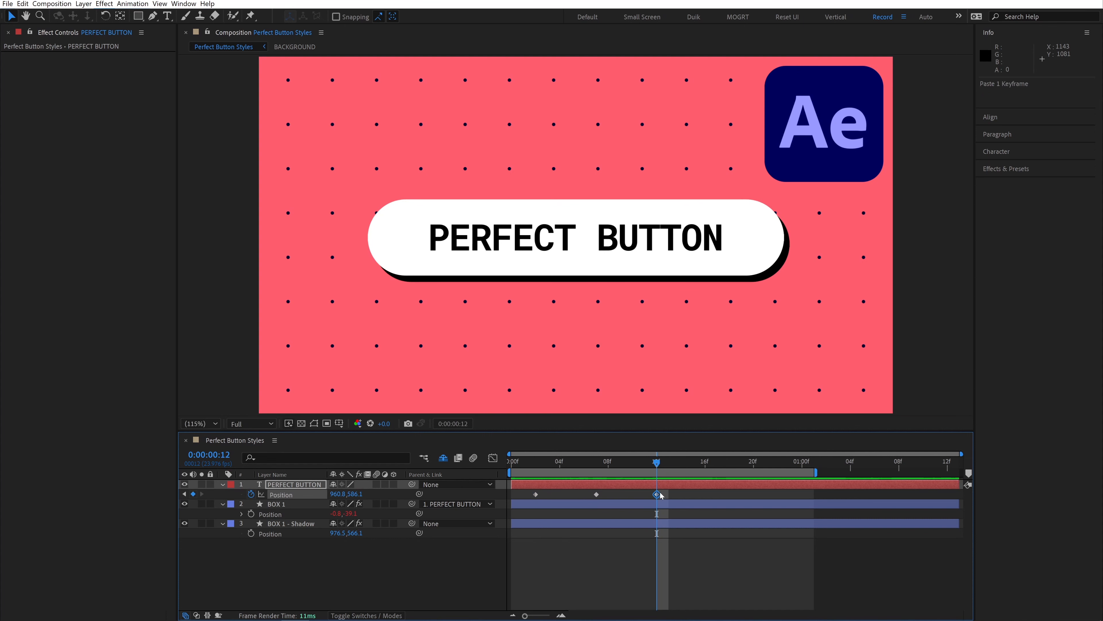
click(596, 494)
key(space)
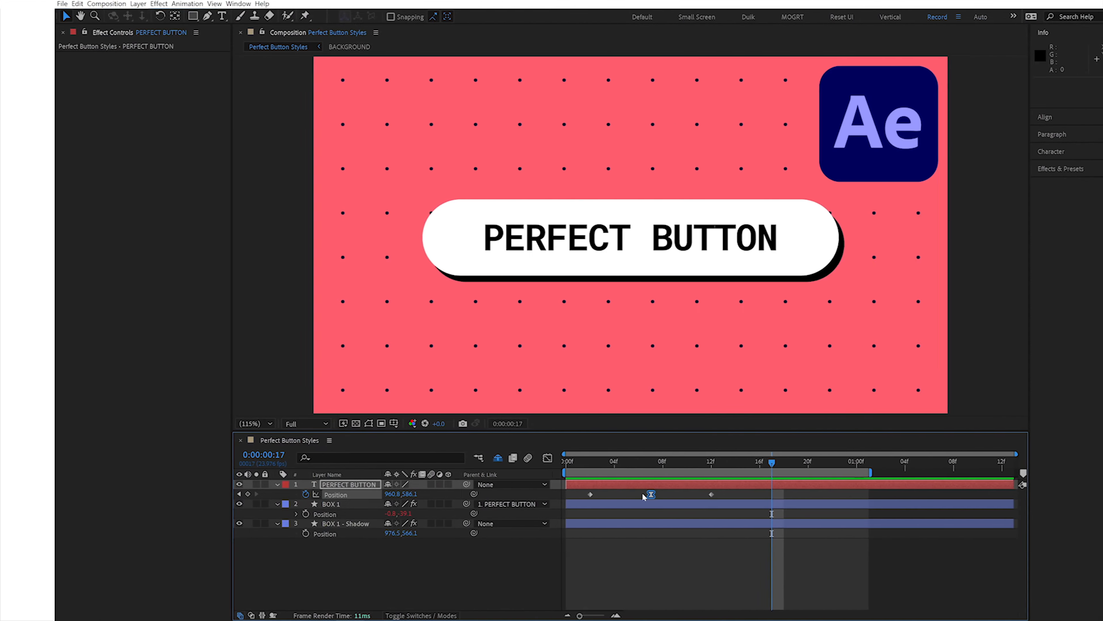
Delete the BOX 1 - Shadow layer and remove the Position keyframes from PERFECT BUTTON.
click(367, 525)
key(Delete)
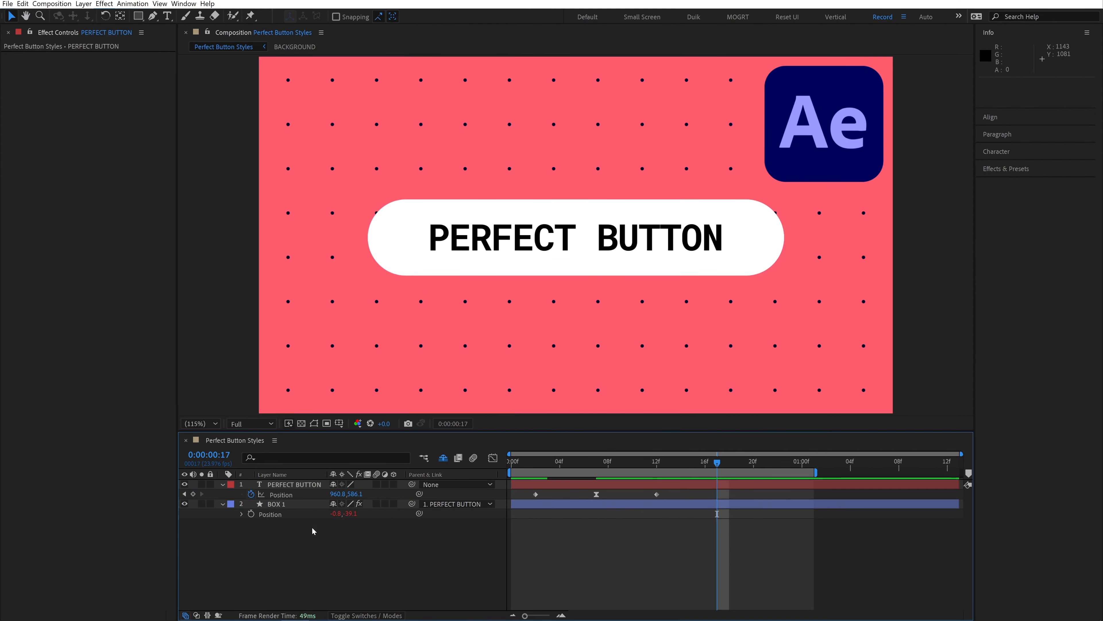
click(305, 494)
Expand BOX 1's Contents and hide its Fill 1 and the PERFECT BUTTON text layer.
click(304, 504)
double_click(223, 503)
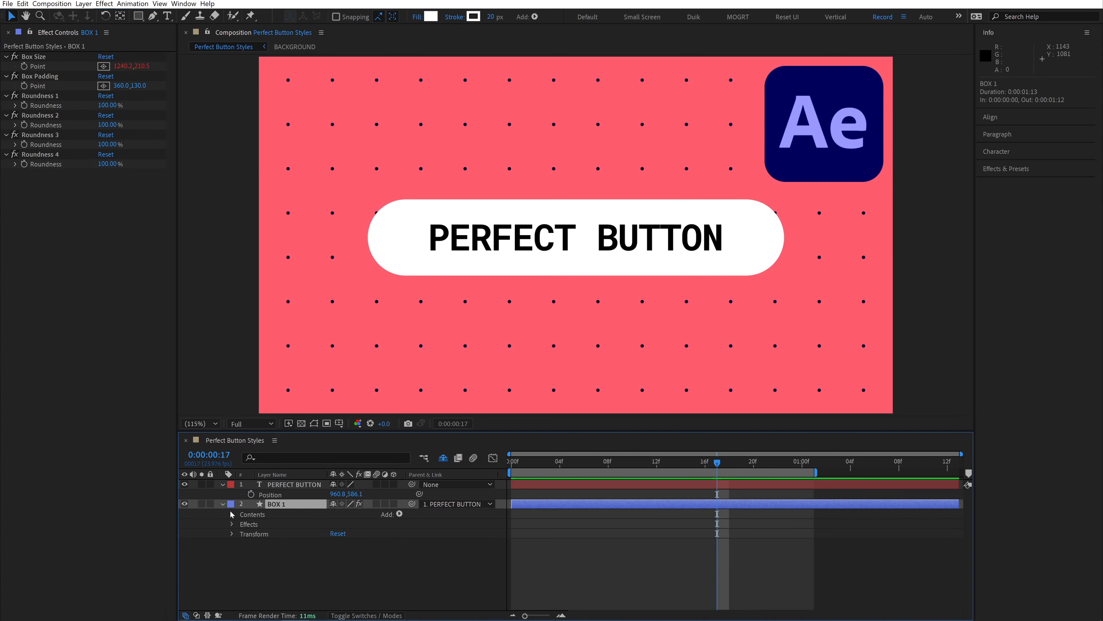
click(232, 514)
click(185, 563)
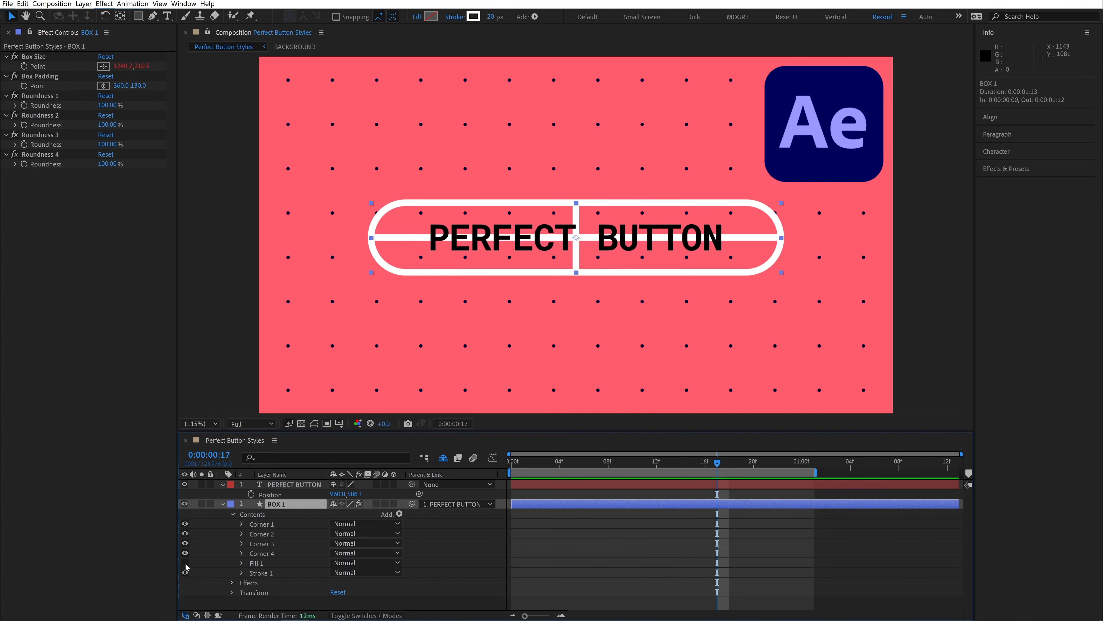
click(185, 485)
Highlight the four corner shapes of BOX 1, and set the width of Stroke 1 to 2 px.
click(278, 524)
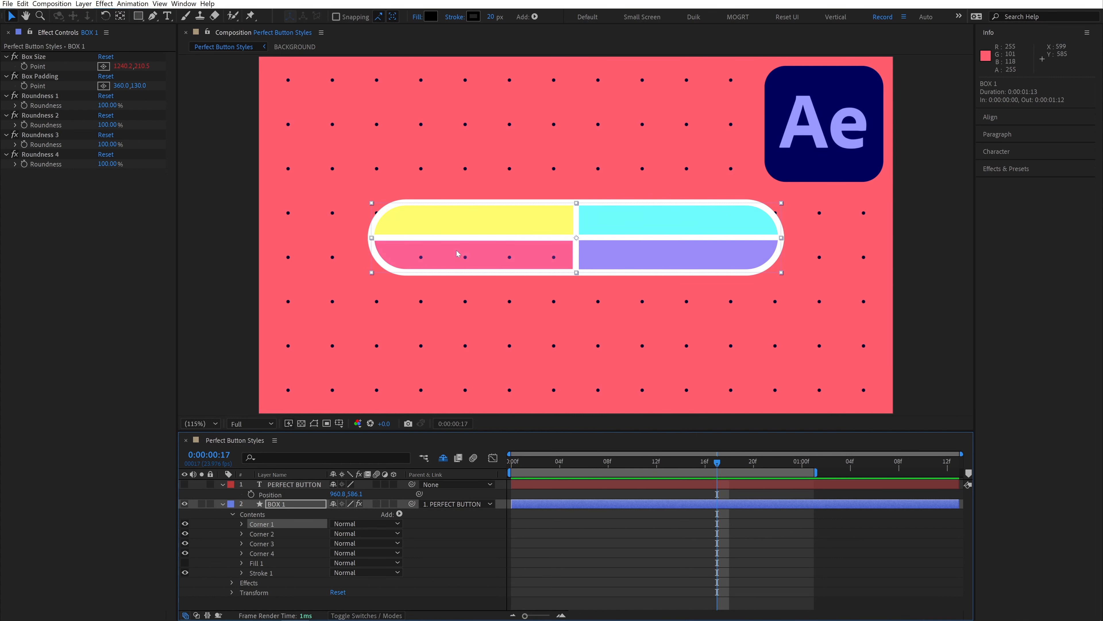
click(279, 573)
click(279, 552)
shift+click(285, 527)
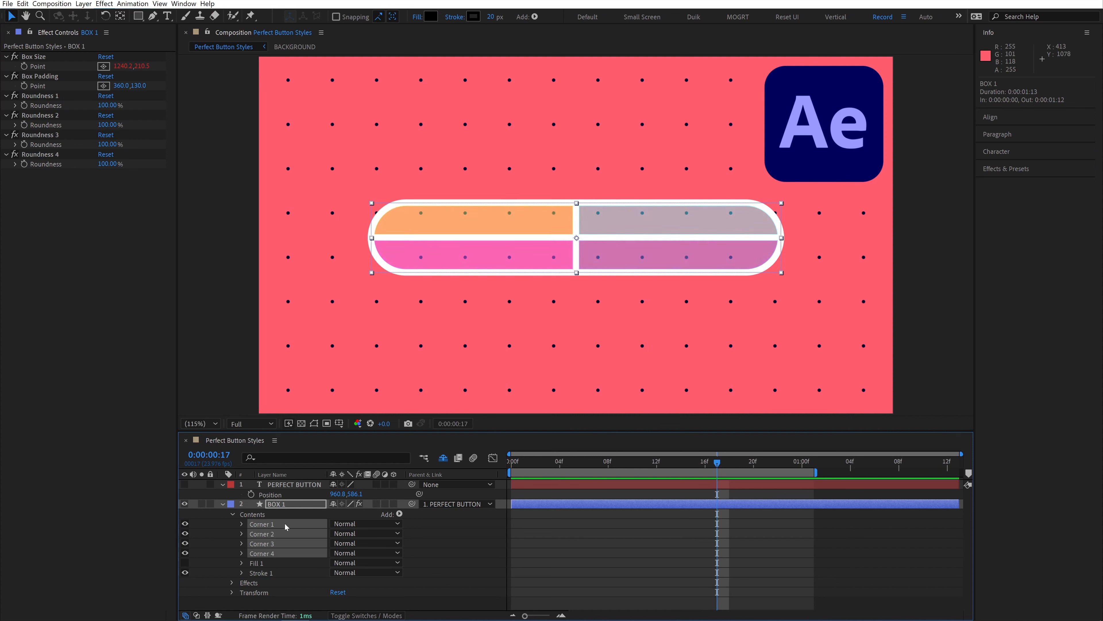
click(275, 563)
click(276, 570)
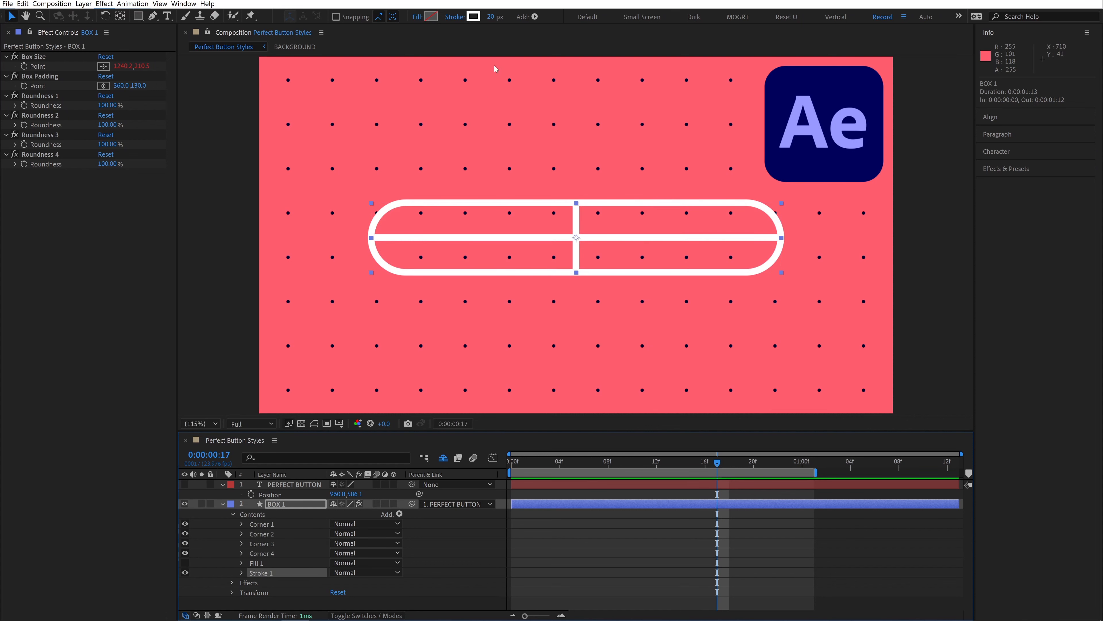
drag(493, 18, 485, 21)
Add an Offset Paths operator to the Contents of BOX 1.
click(315, 515)
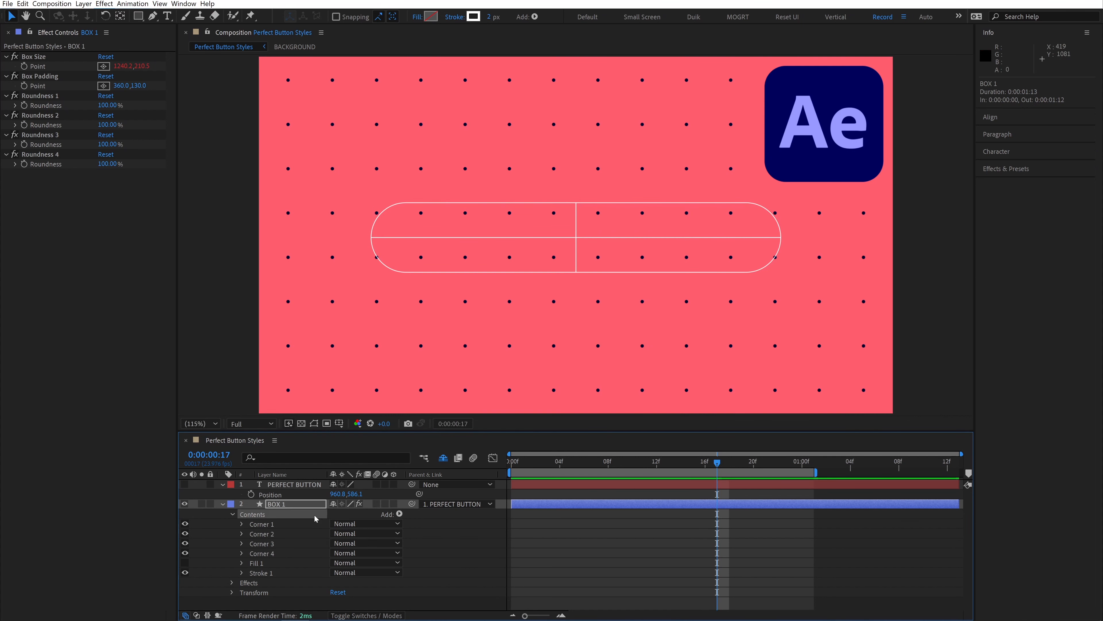
click(400, 514)
click(365, 386)
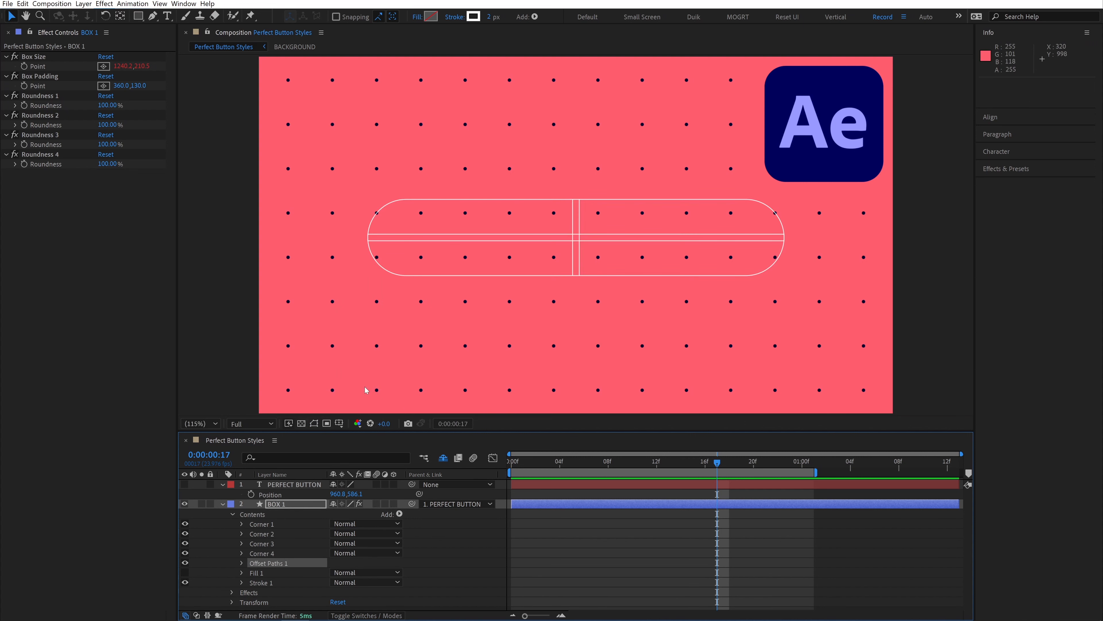
Isolate Corner 1 and try Offset Paths Amounts of 0 and 100 on it.
click(243, 563)
click(307, 568)
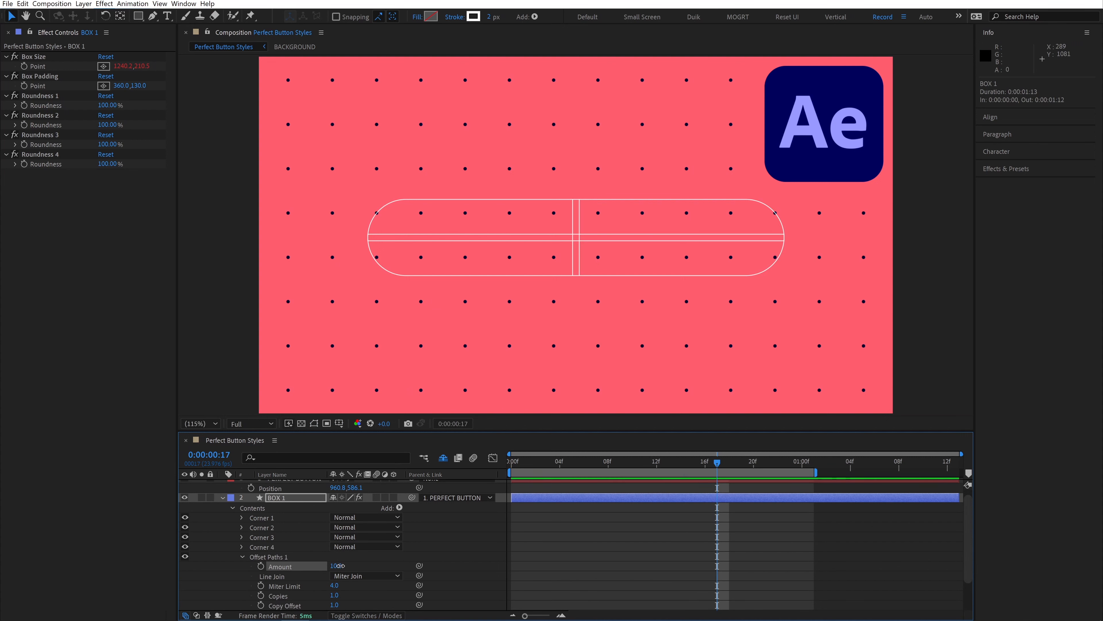
drag(340, 565, 335, 566)
drag(185, 546, 185, 527)
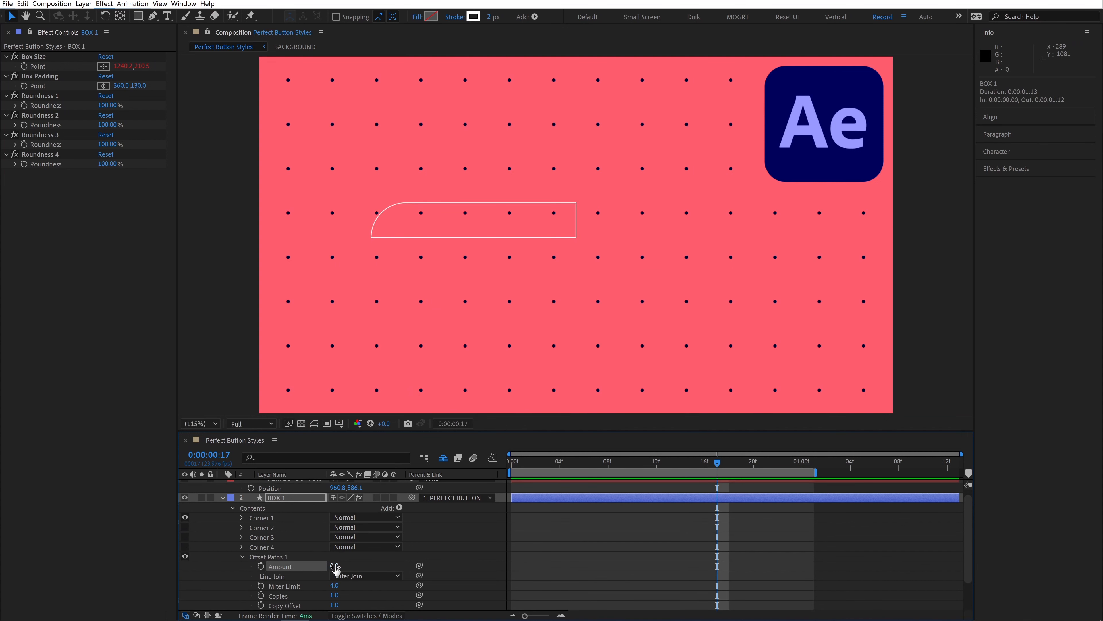
drag(336, 565, 365, 561)
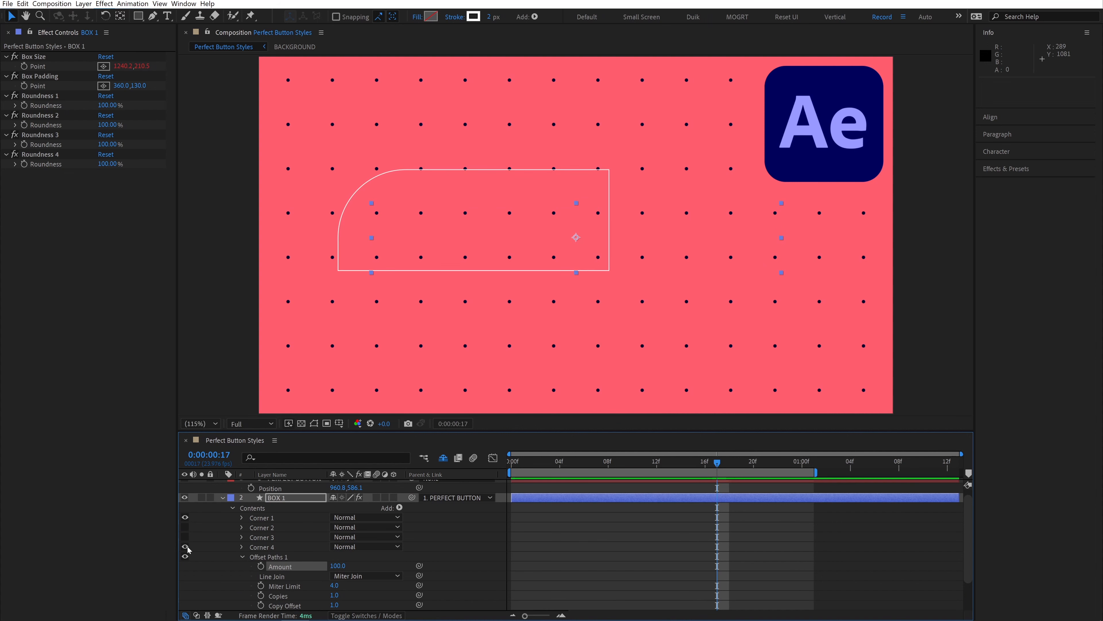
Show all four corners again and set the Offset Paths Amount to 2.
drag(188, 549, 189, 532)
drag(335, 565, 284, 574)
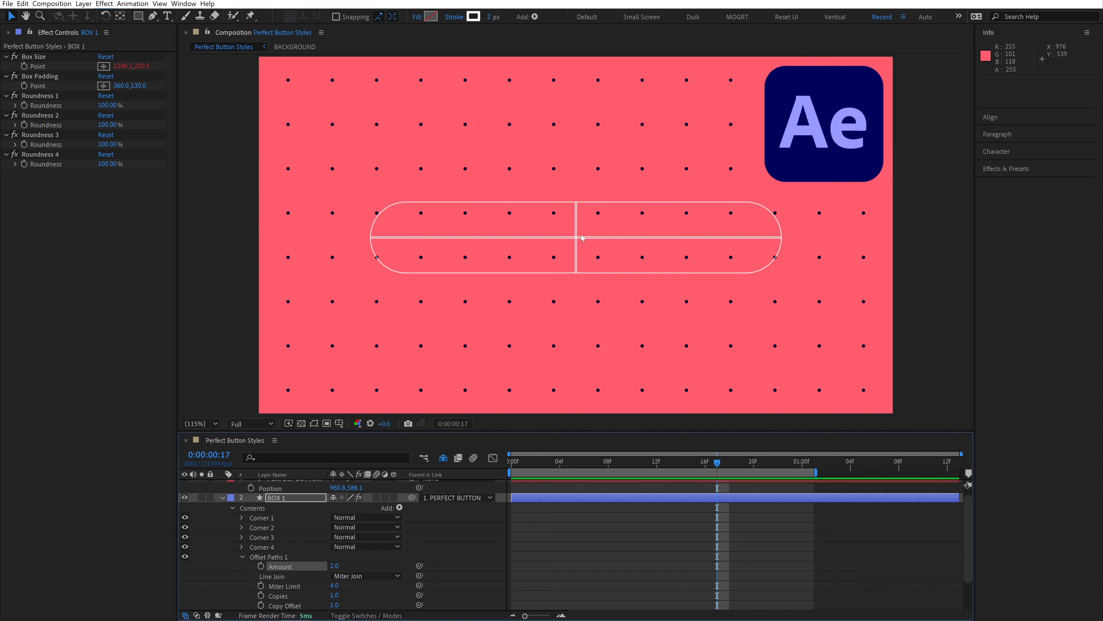
Add a Merge Paths operator below Offset Paths 1 in BOX 1 and expand its settings.
click(268, 557)
click(400, 507)
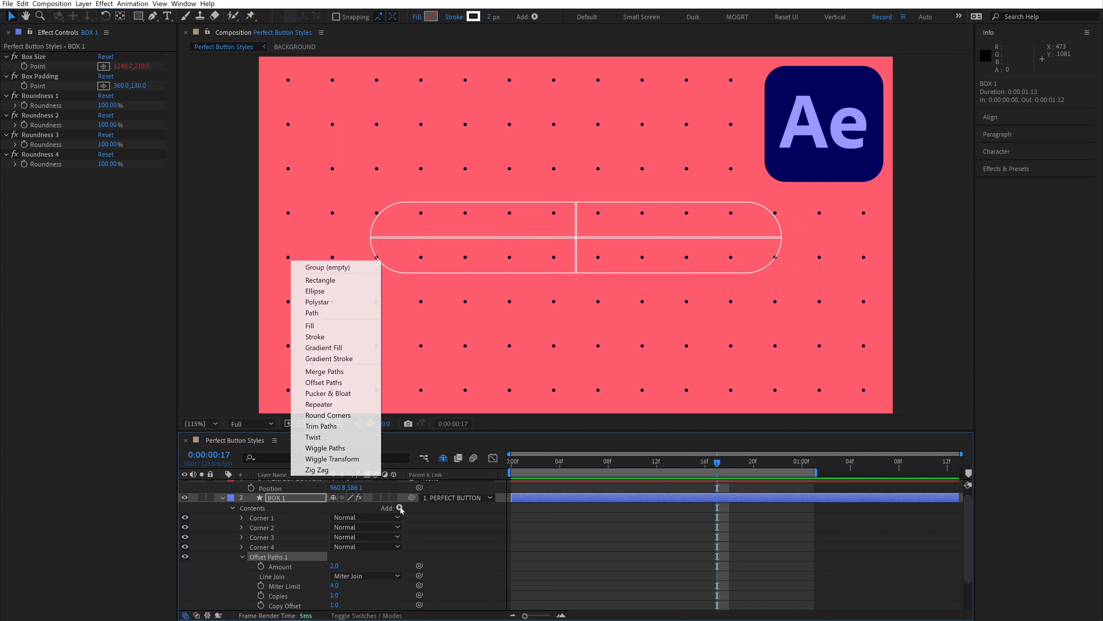
click(367, 372)
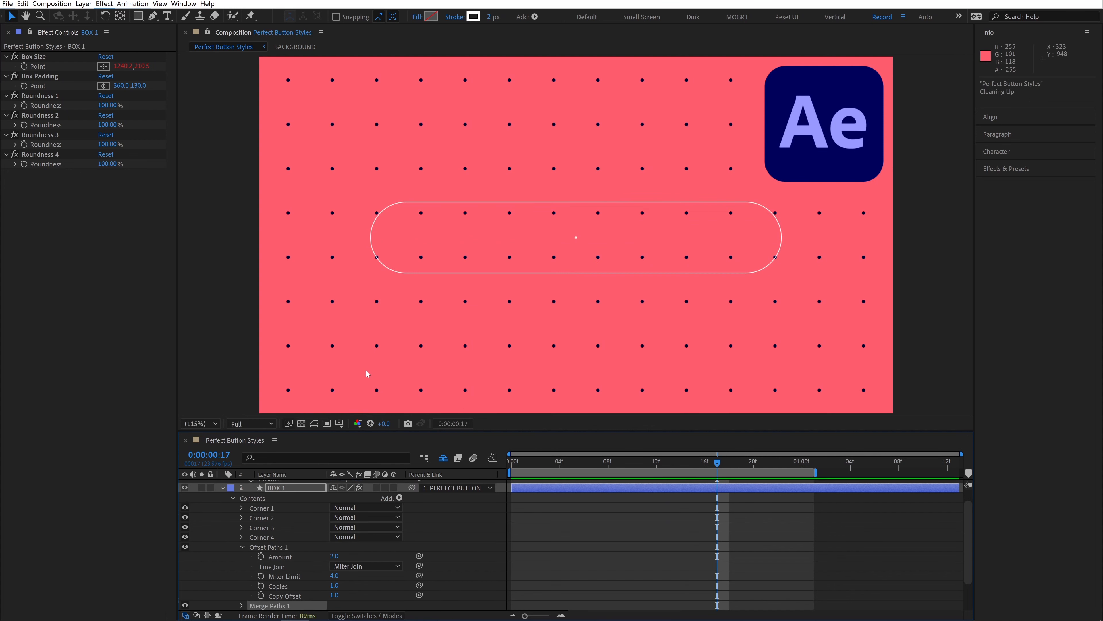
drag(363, 431, 380, 365)
key(/)
click(242, 557)
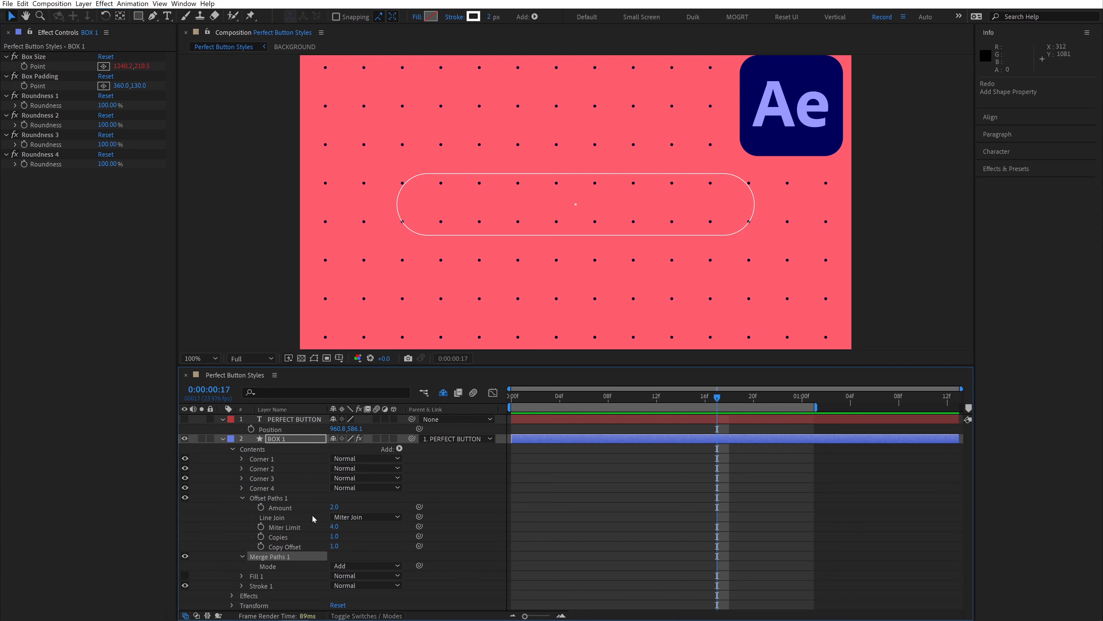
Compare the box outline with Merge Paths 1 disabled and enabled.
click(299, 507)
click(185, 556)
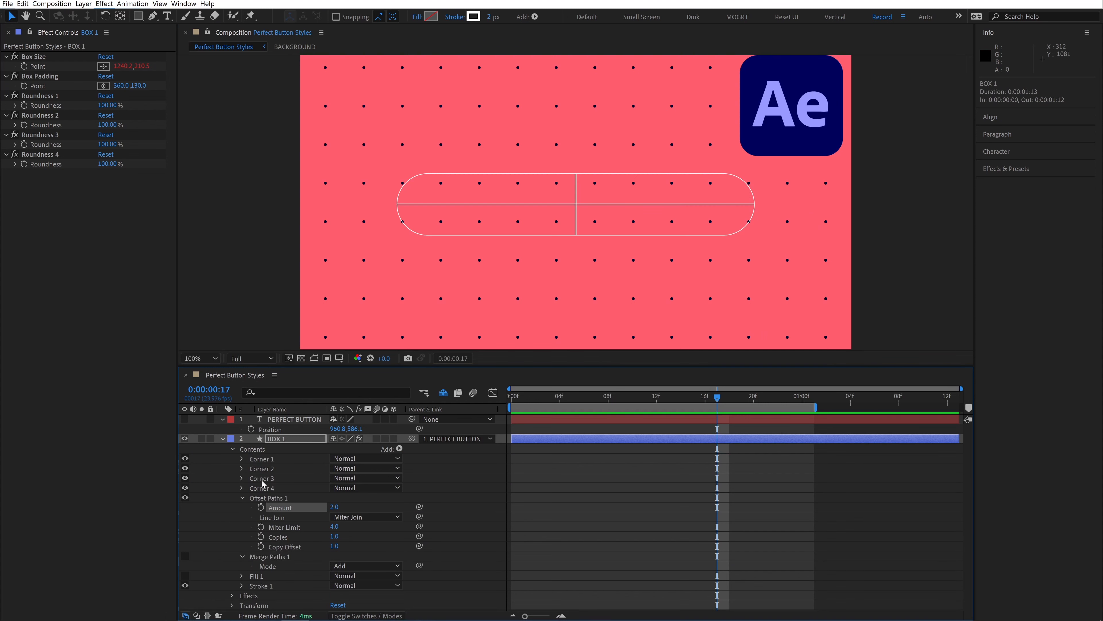
scroll(573, 198, up, 2)
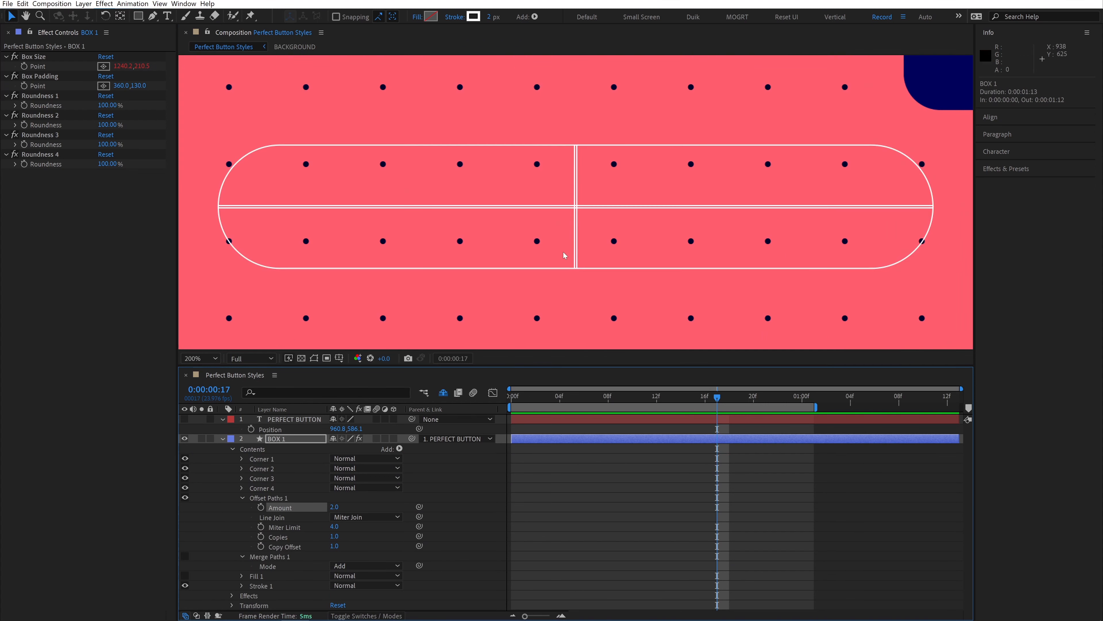
click(185, 557)
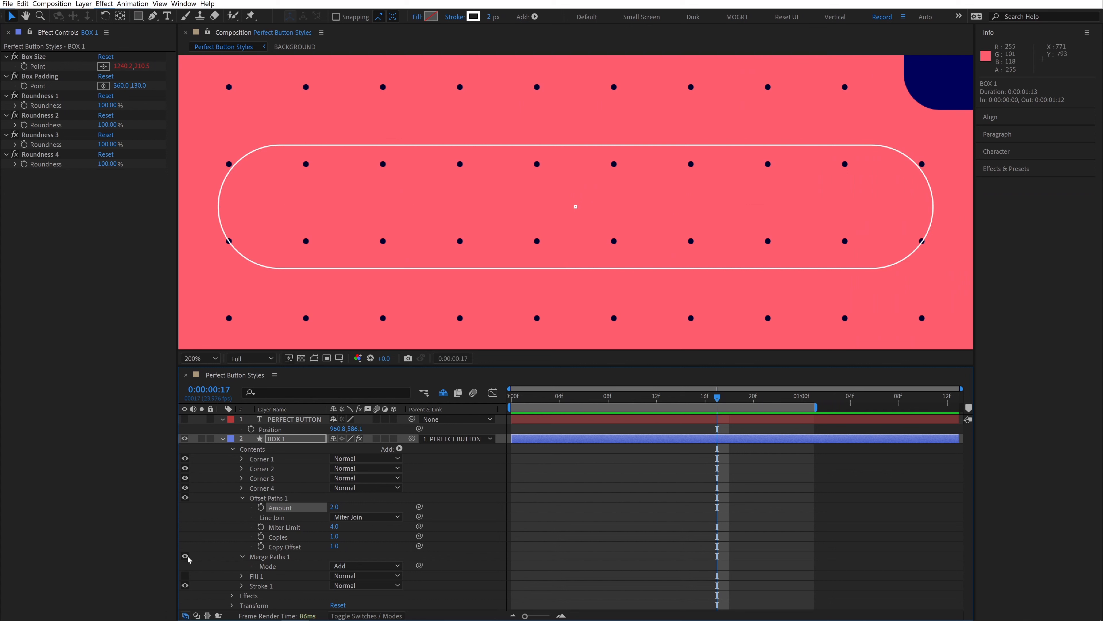
key(ctrl+z)
Move Offset Paths 1 below Merge Paths 1 and set its Amount to 0.
click(243, 499)
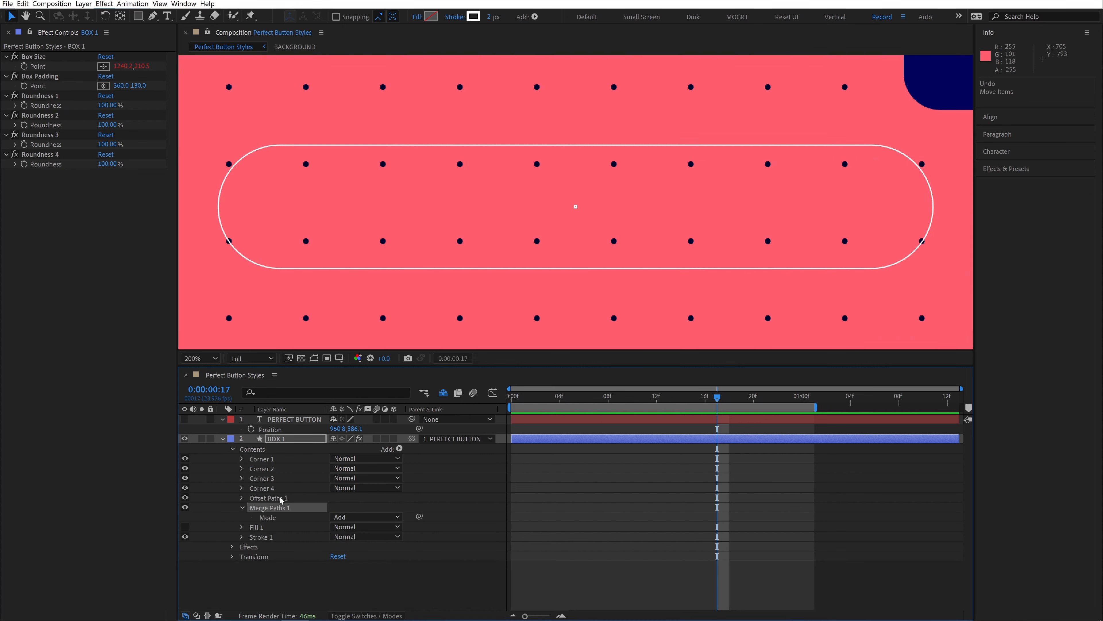
drag(268, 498, 284, 525)
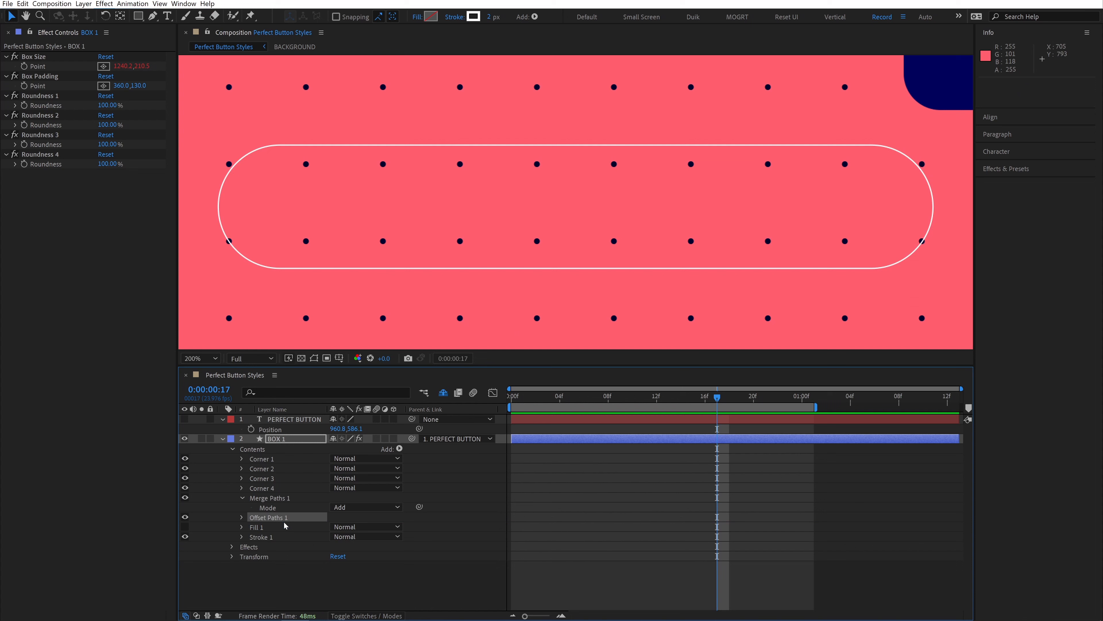
click(242, 518)
click(334, 526)
text(0)
click(322, 530)
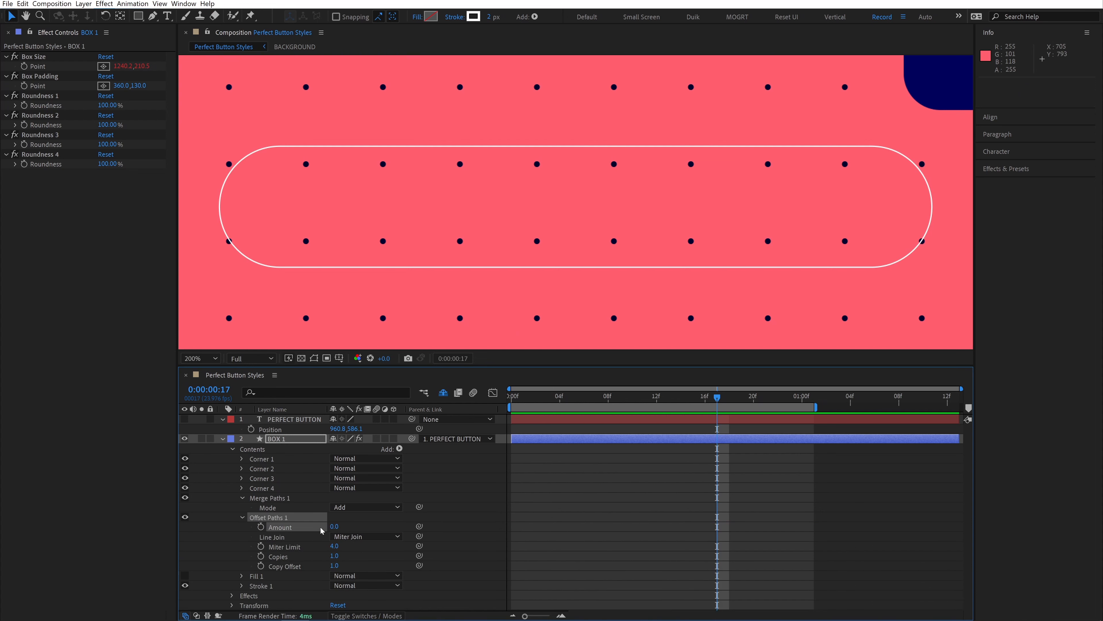
Group the four corners, Merge Paths 1 and Offset Paths 1 together, and name the group "Box Shape".
click(242, 517)
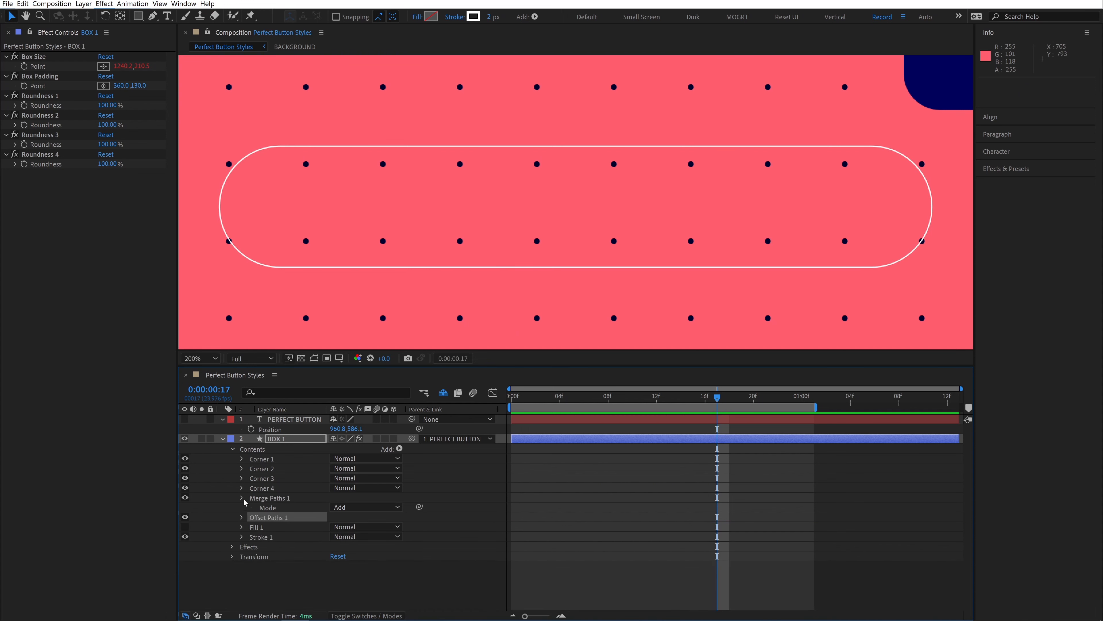
click(243, 498)
shift+click(298, 461)
key(ctrl+g)
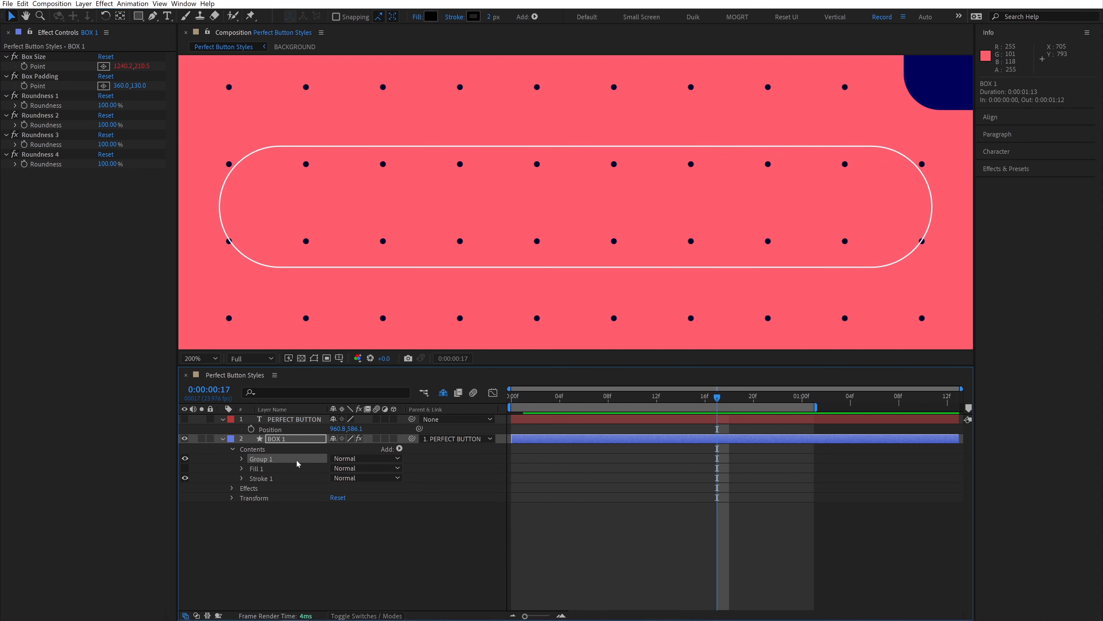
text(Box Shape)
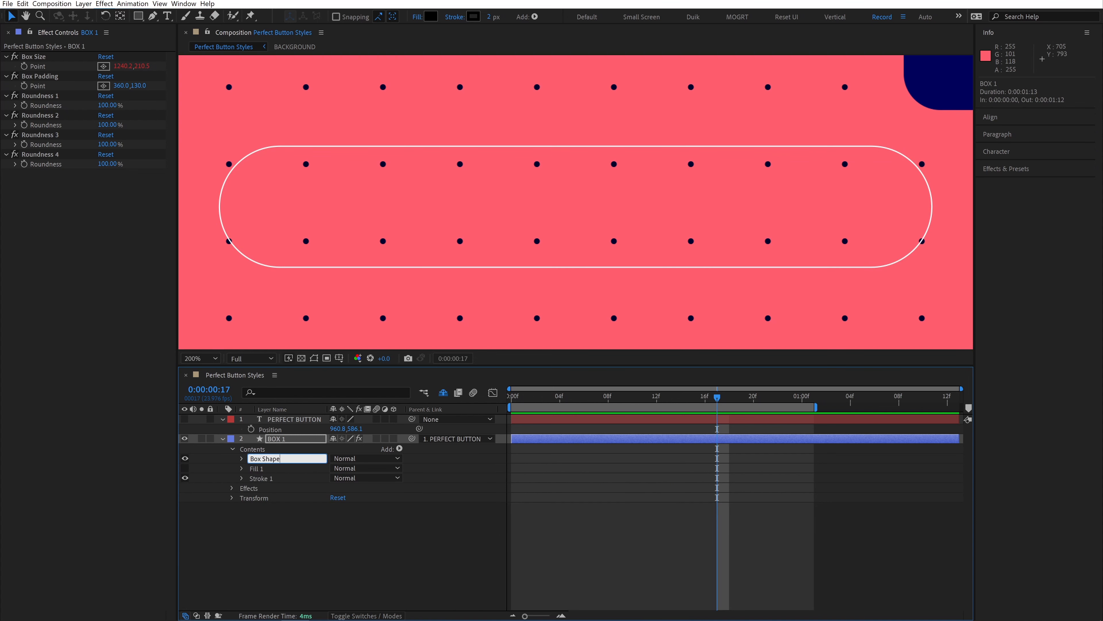
Make the PERFECT BUTTON text layer visible and reposition it to about 957.8, 579.1.
key(Return)
click(201, 358)
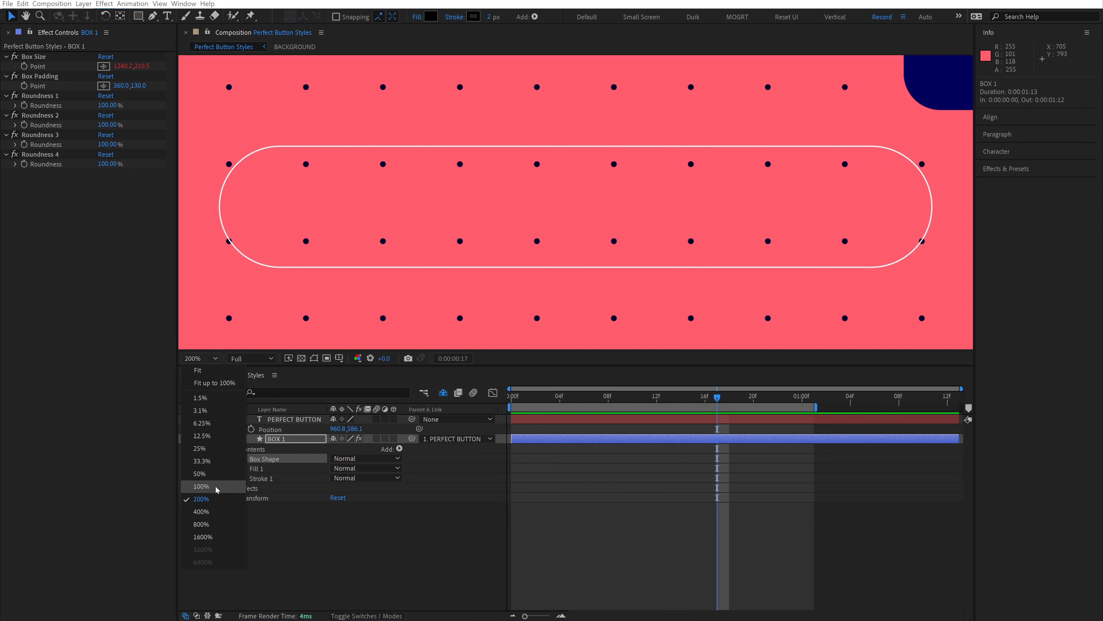
click(216, 488)
click(186, 419)
click(276, 422)
mouse_move(587, 217)
mouse_down()
mouse_move(559, 238)
mouse_move(586, 215)
mouse_up()
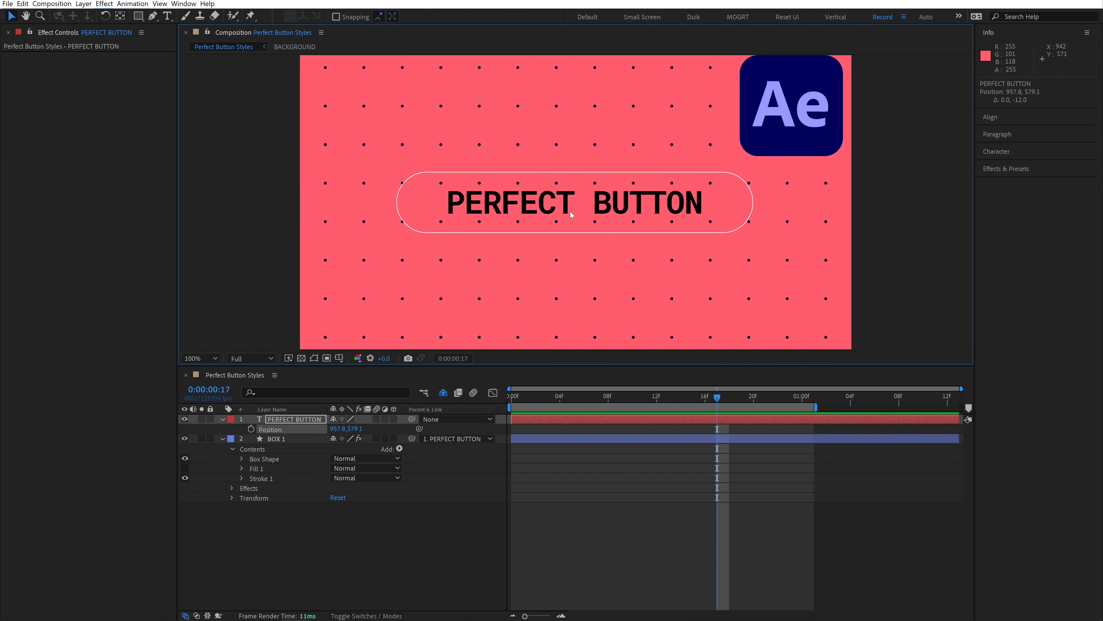
Set Roundness 1, 2, 3 and 4 of BOX 1 to 50% each.
click(277, 438)
click(112, 105)
text(50)
key(Tab)
text(50)
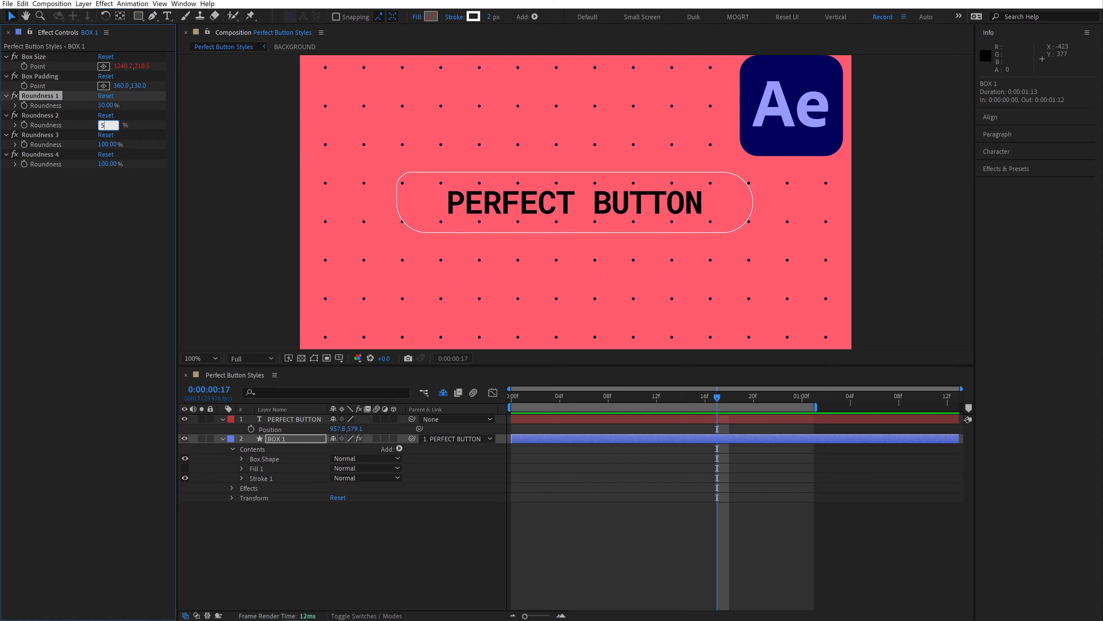
key(Tab)
text(50)
key(Tab)
text(50)
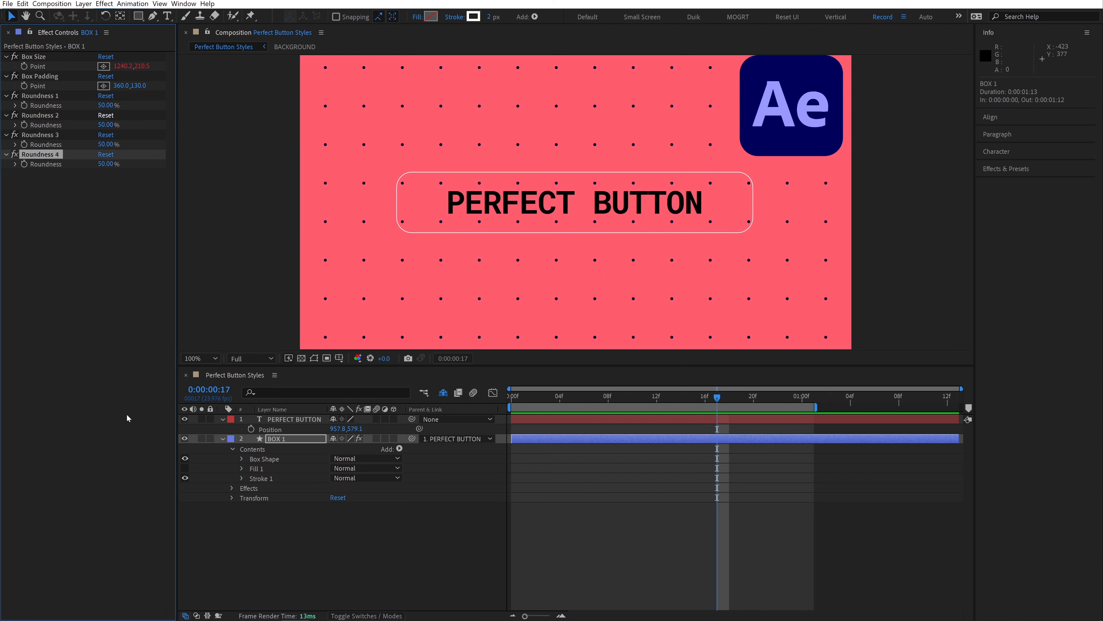
Turn on Fill 1 of BOX 1 and change its fill type to Linear Gradient.
click(185, 470)
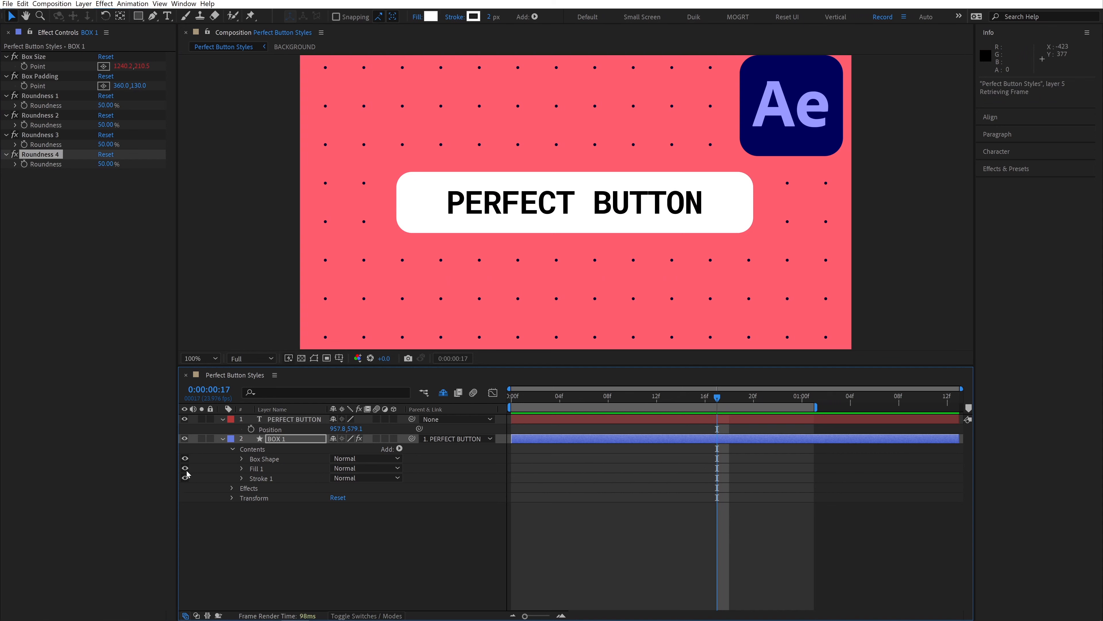
click(417, 18)
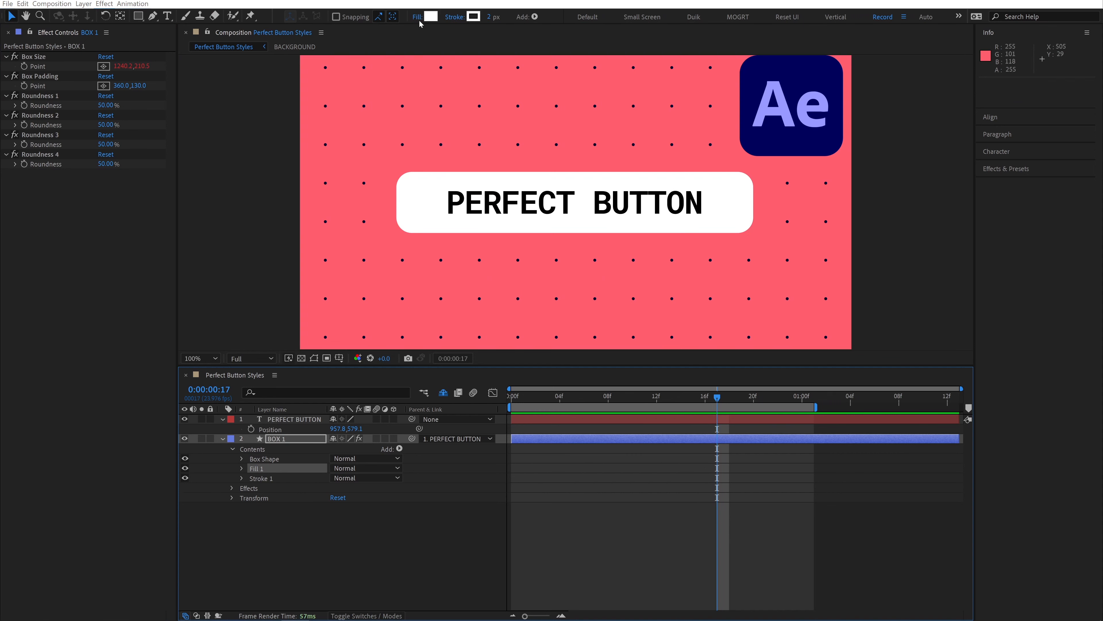
click(540, 289)
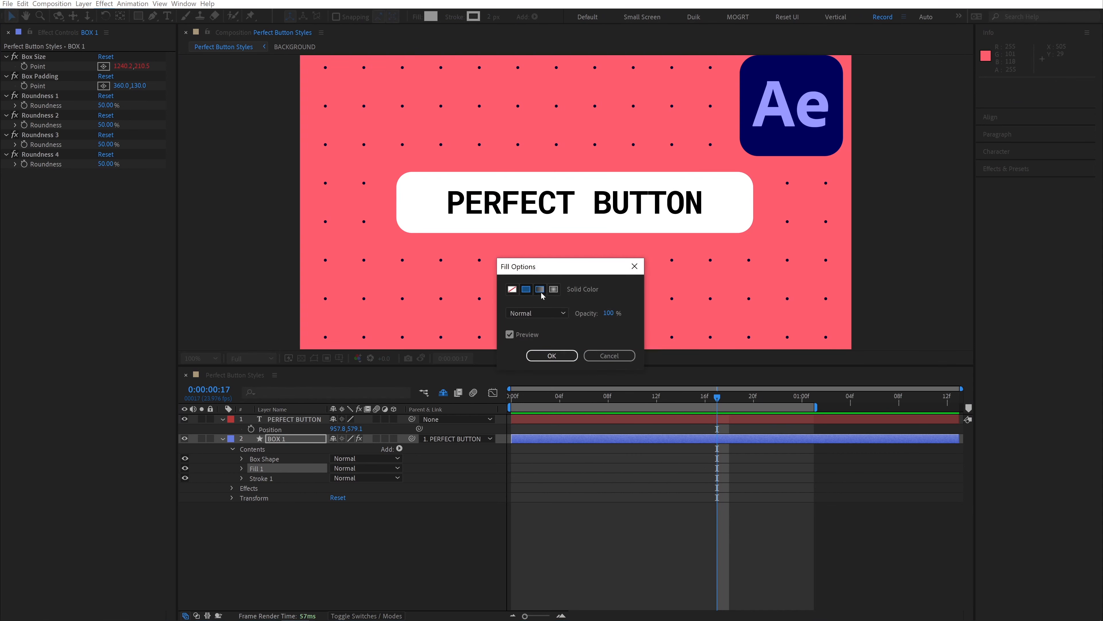
click(554, 289)
click(540, 289)
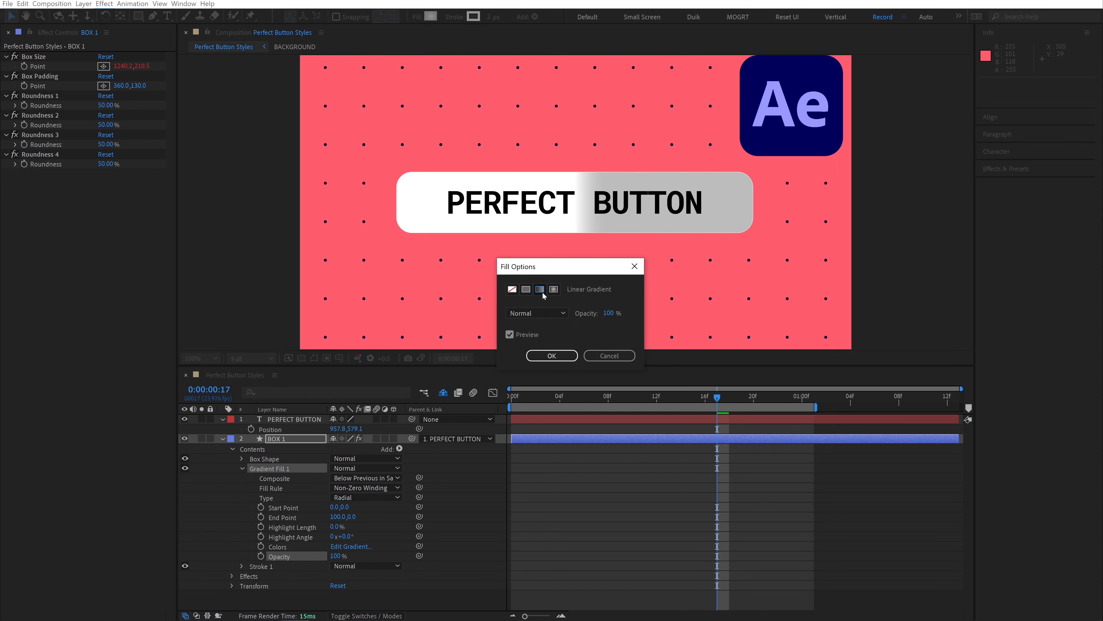
click(567, 356)
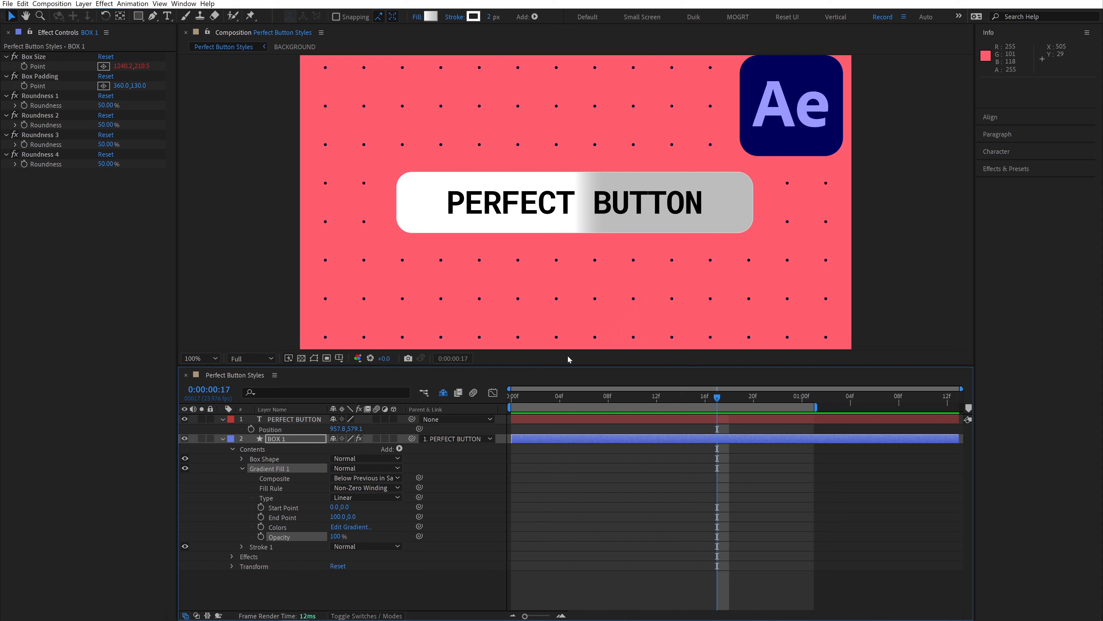
Hide Stroke 1 and place Gradient Fill 1 inside the Box Shape group, below Offset Paths 1.
click(186, 546)
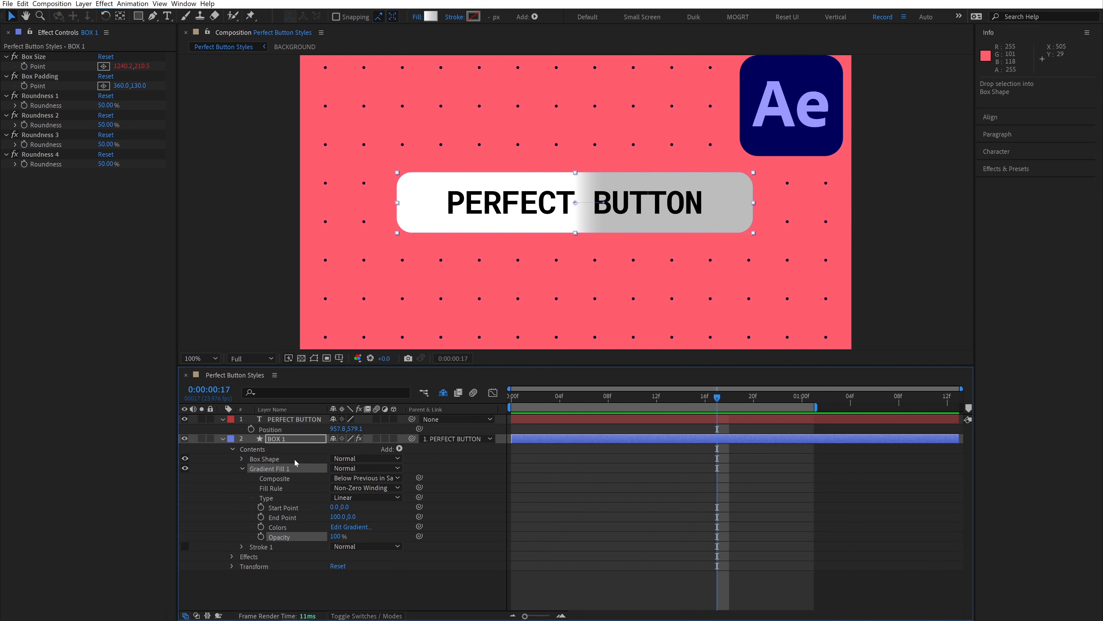
key(Delete)
click(241, 458)
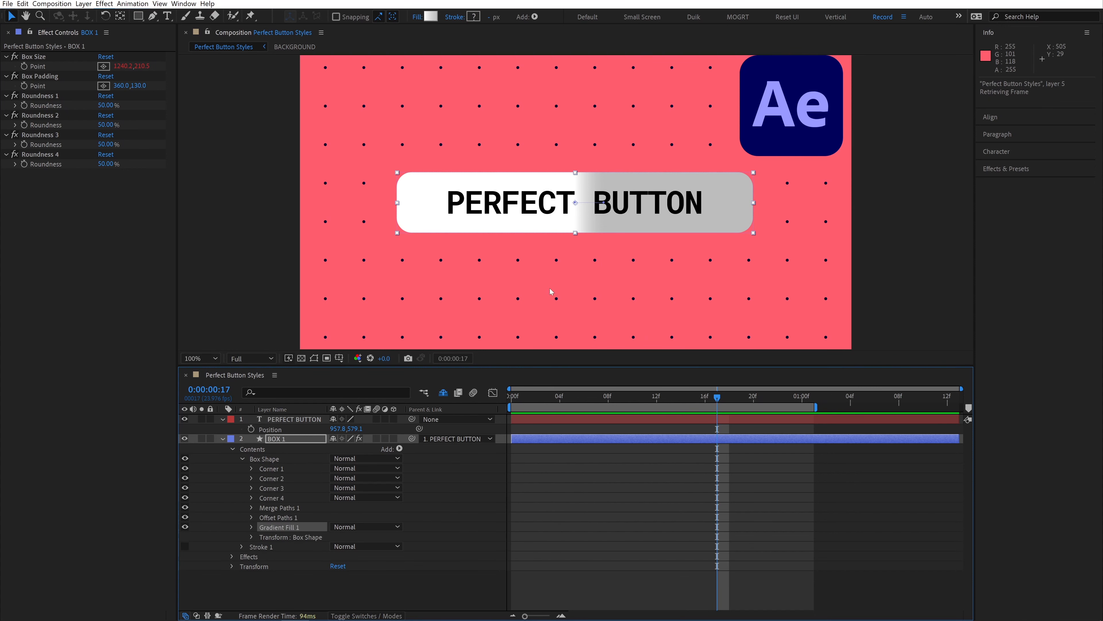
Stretch the gradient across the box, from about -618.5, 0 to 620.5, 0, and recolor it from blue to purple.
key(period)
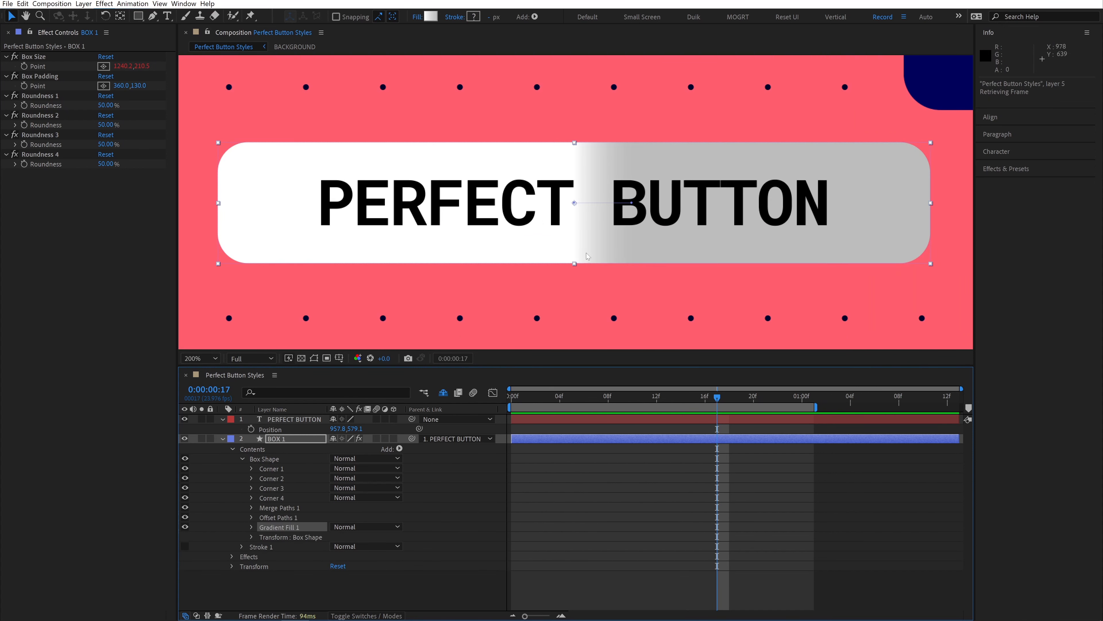
click(574, 204)
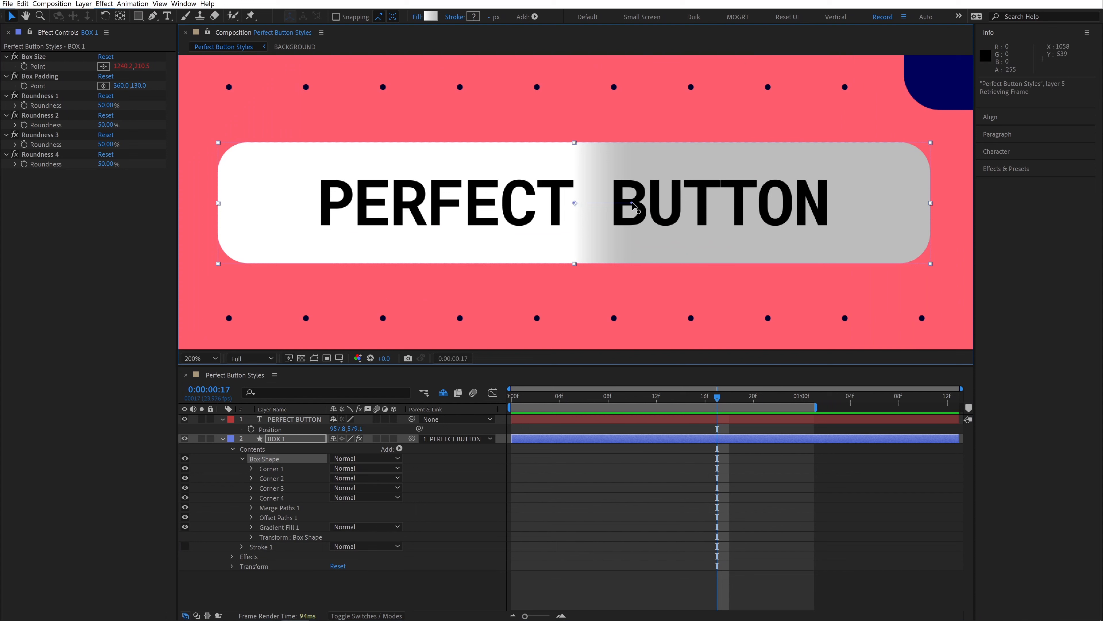
click(251, 526)
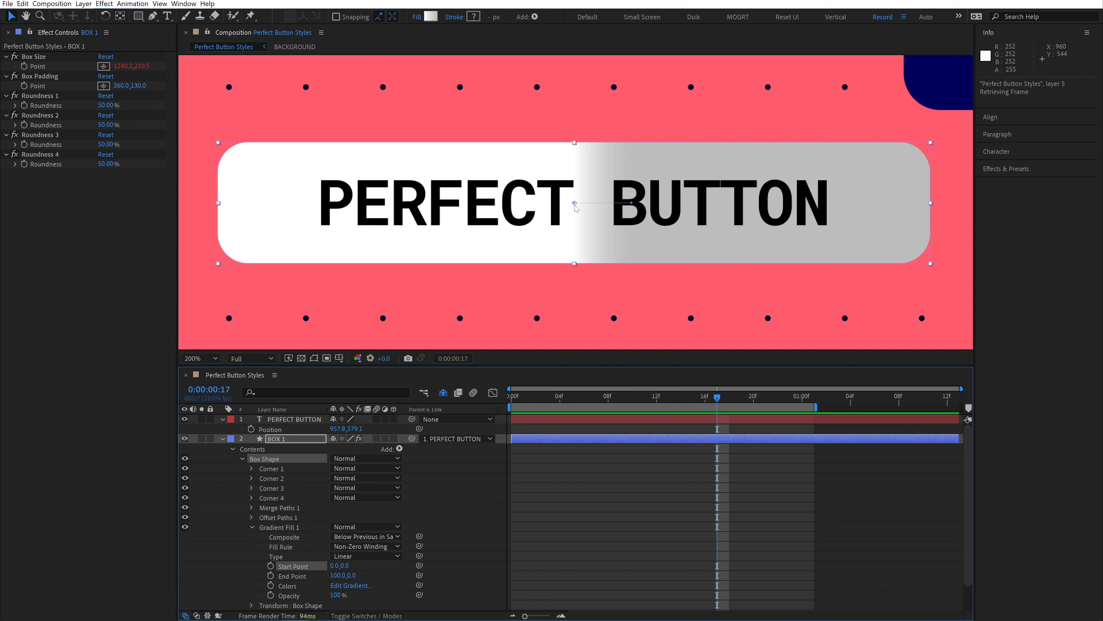
drag(574, 204, 220, 210)
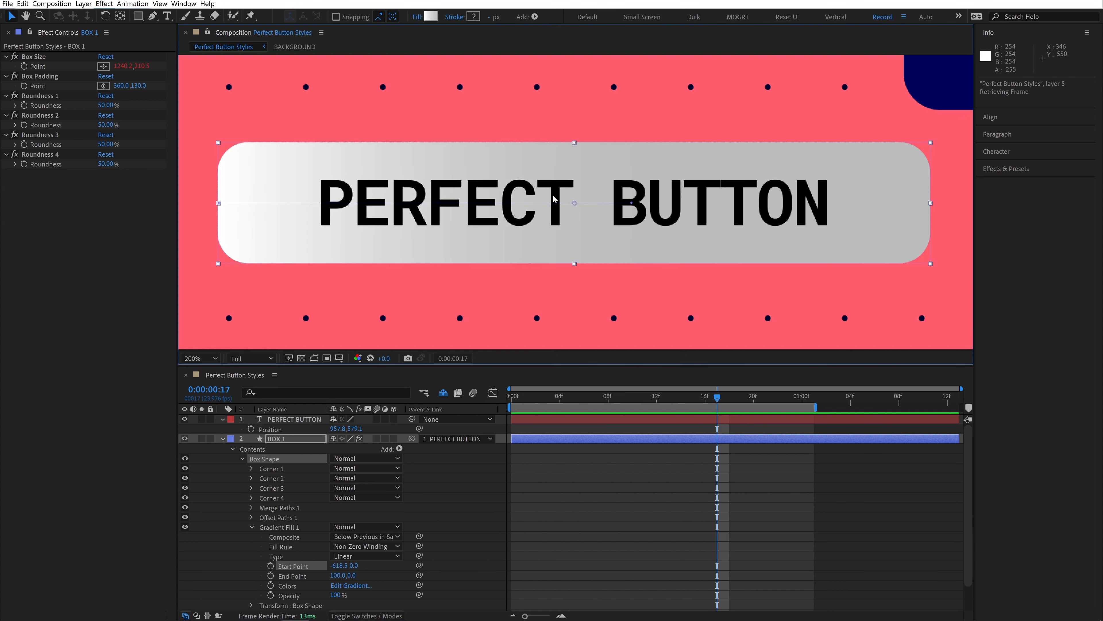
drag(895, 223, 931, 221)
click(351, 585)
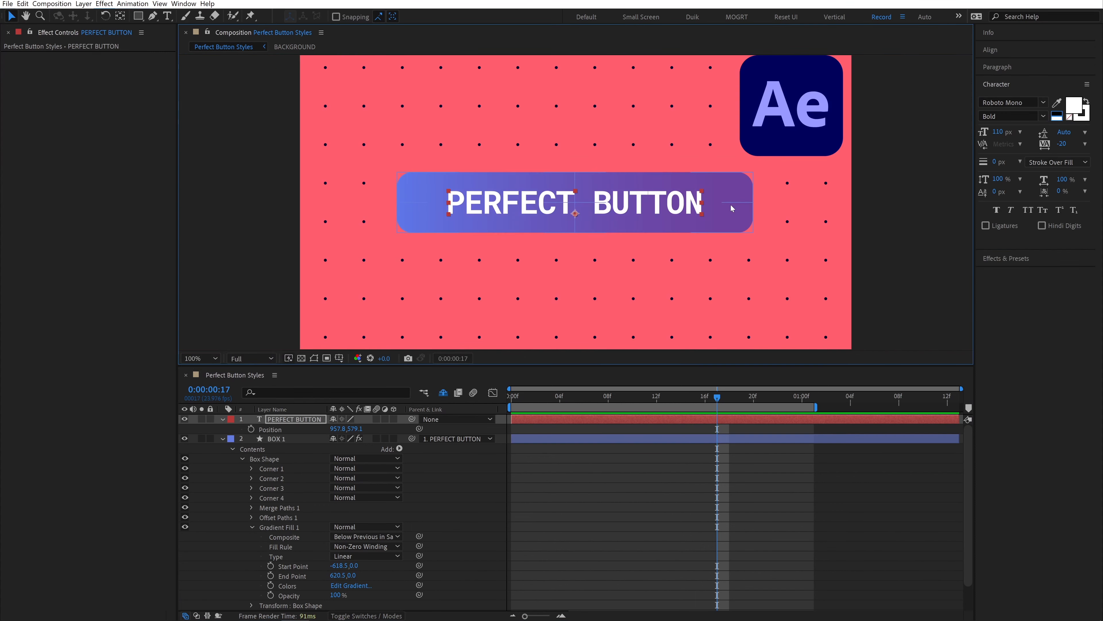
Replace the button text with GRADIENT.
key(ctrl+t)
triple_click(598, 204)
text(GRADIENT)
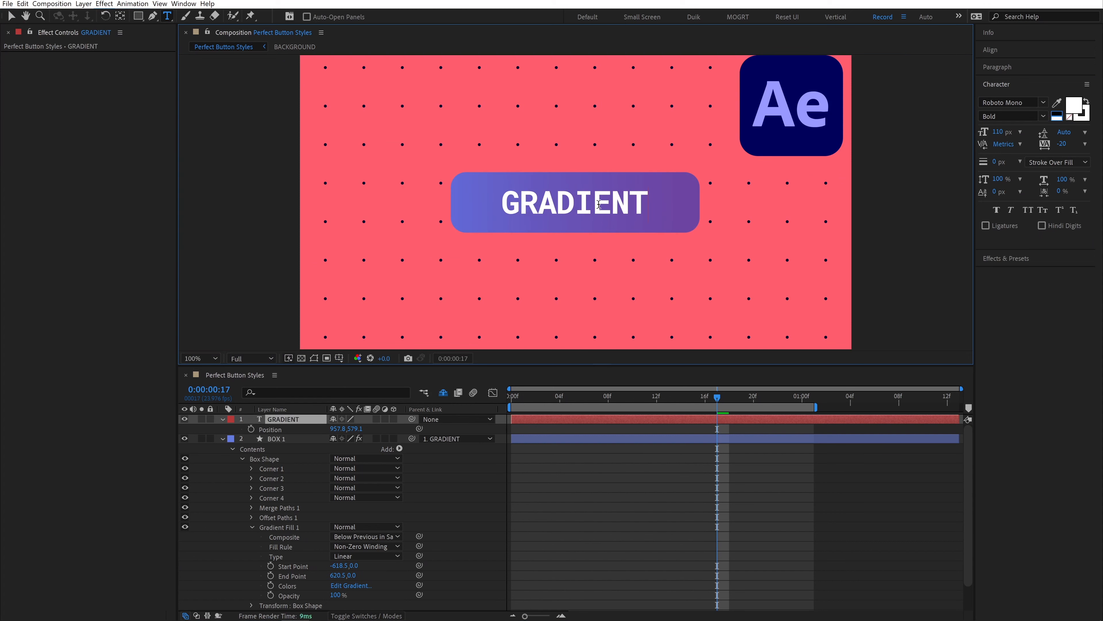
Move the gradient's Start Point to the box's lower-left corner, about -430.5, 108, and its End Point to the upper-right corner, about 433.5, -102.
click(309, 568)
key(v)
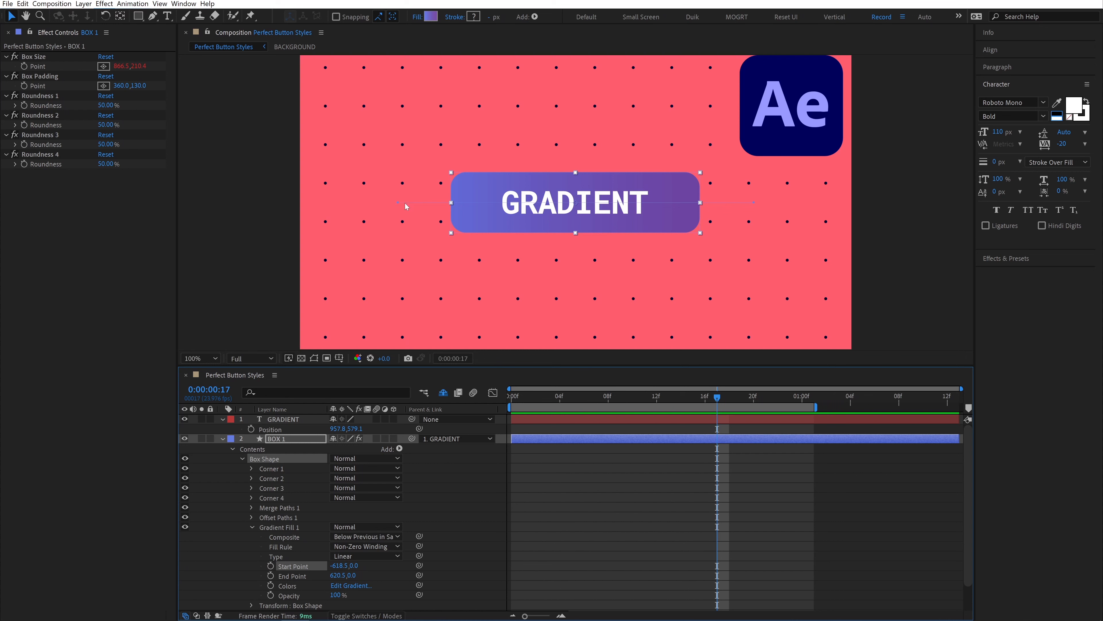
drag(406, 206, 451, 233)
drag(748, 194, 701, 176)
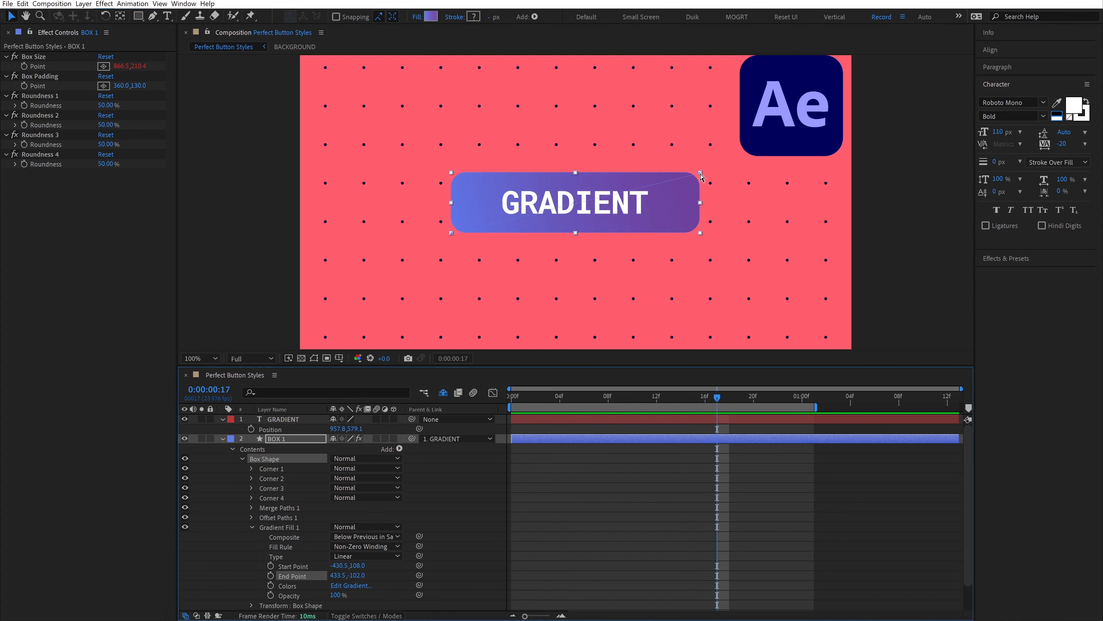
key(ctrl+shift+h)
Link the gradient's Start Point to Box Size with the expression const [x,y] = effect("Box Size")("Point").value; [x/-2, y/2].
drag(419, 564, 74, 65)
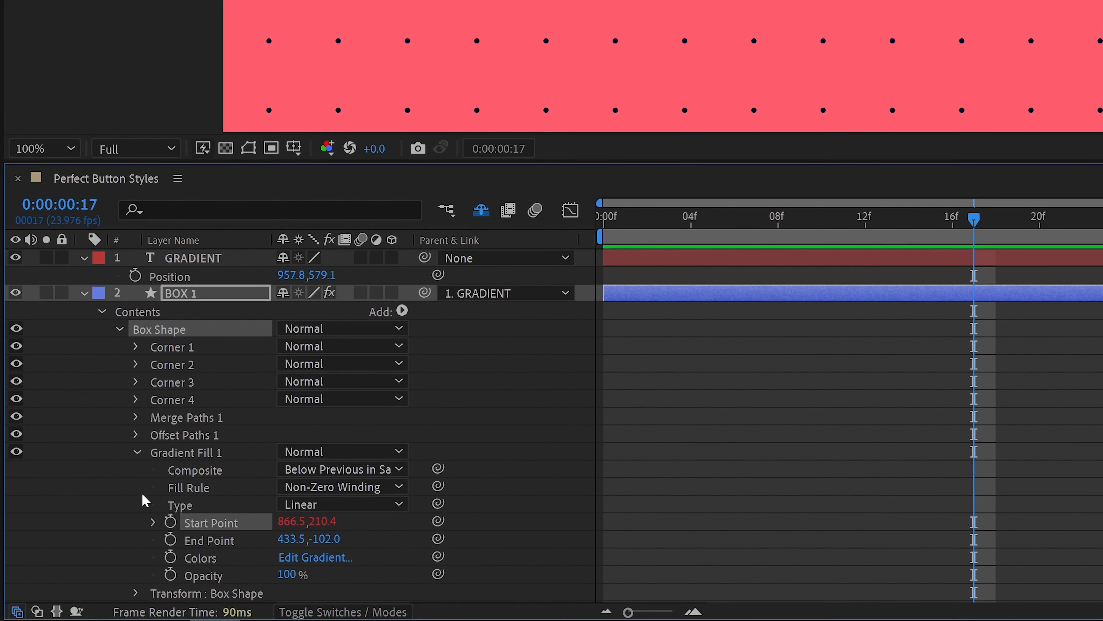
click(248, 561)
click(795, 540)
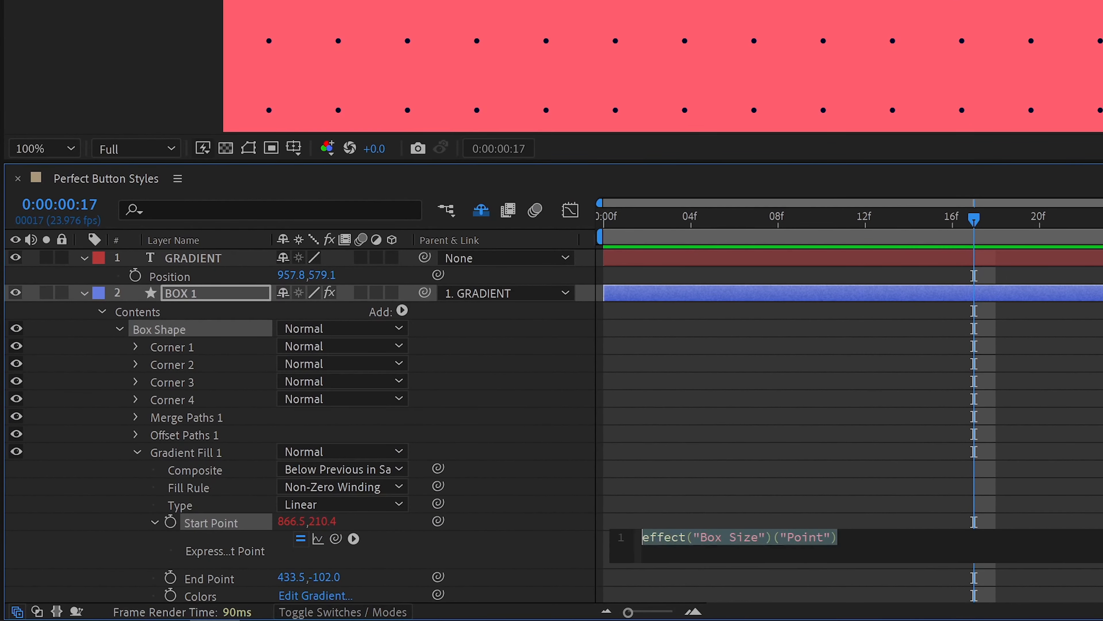
key(Left)
text(const [)
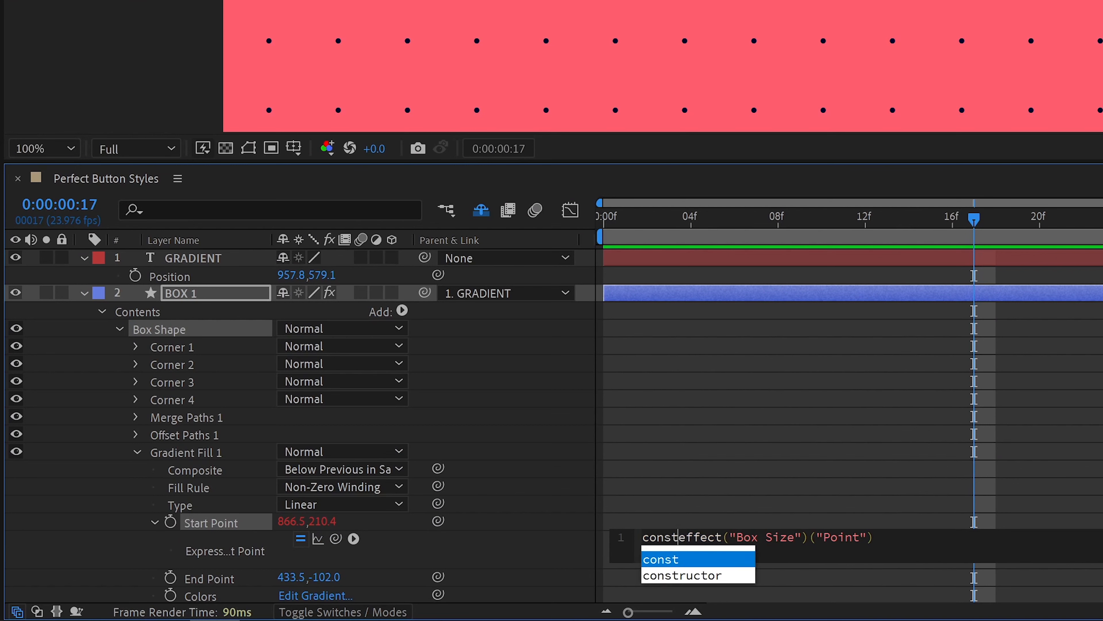
text(x,y] = effect("Box Size")("Point"))
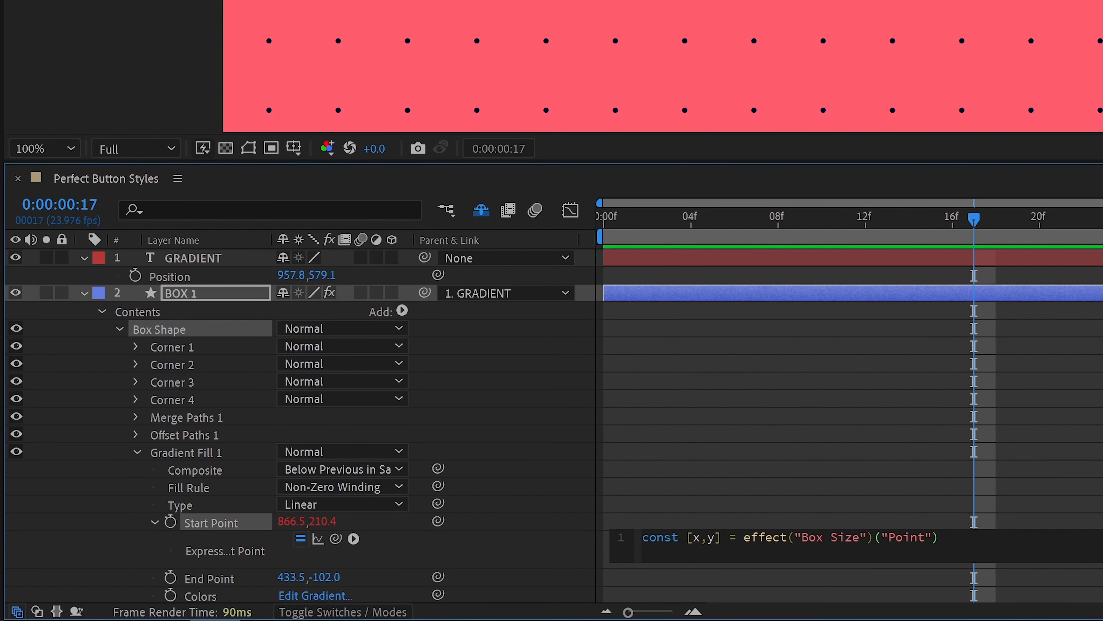
text(.value; )
text([)
text(x/-2, y/)
text(2)
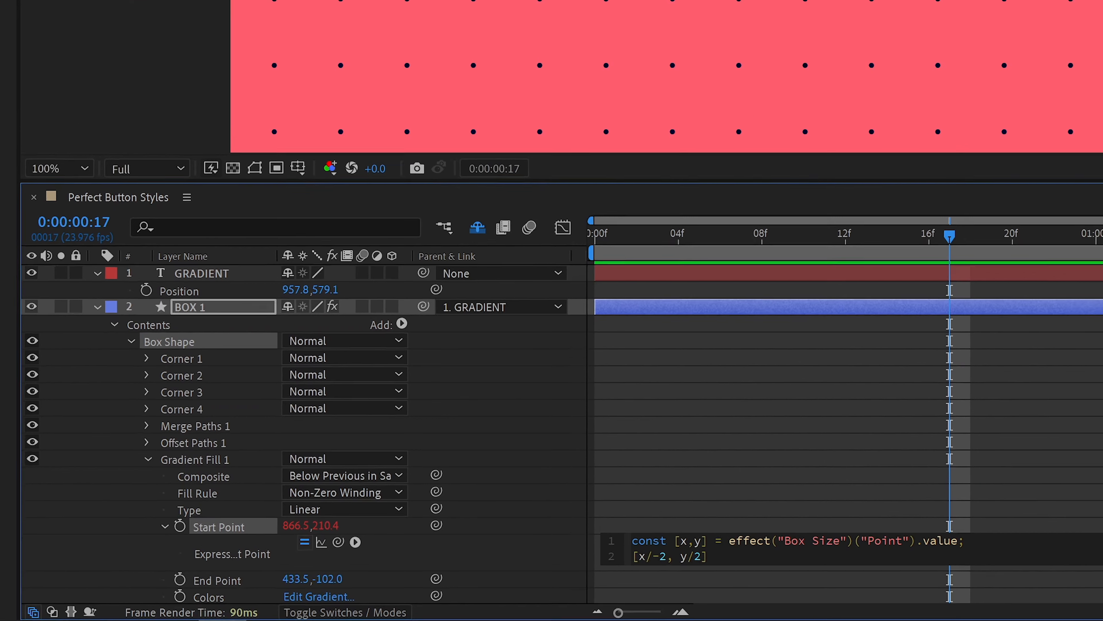
click(739, 388)
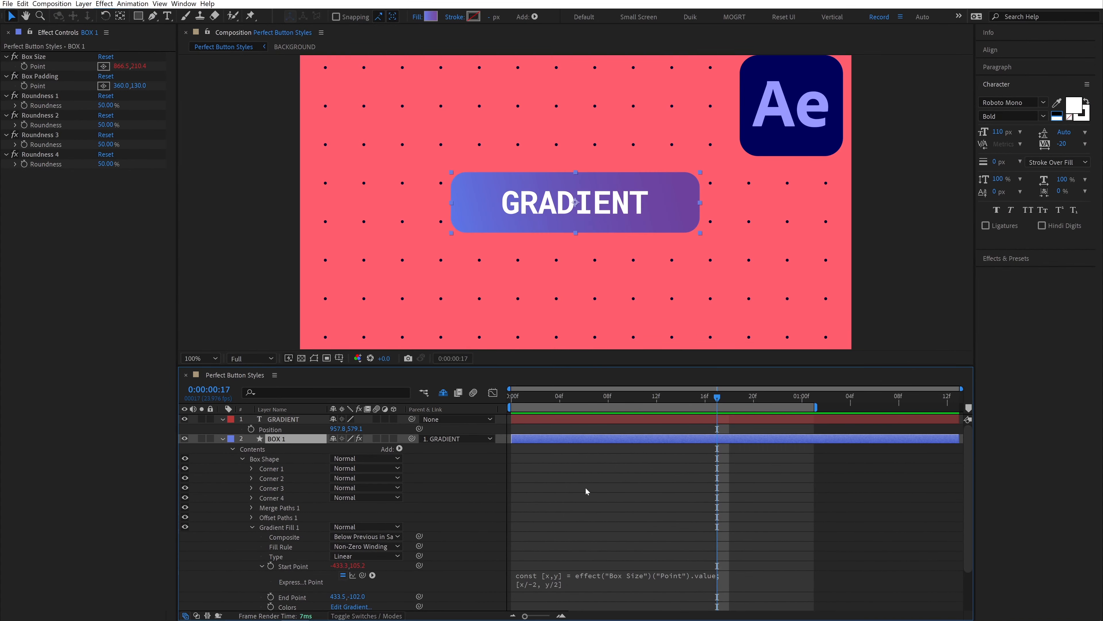
Change the button text to RESIZE and check the gradient's Start Point against the box's lower-left corner.
click(309, 567)
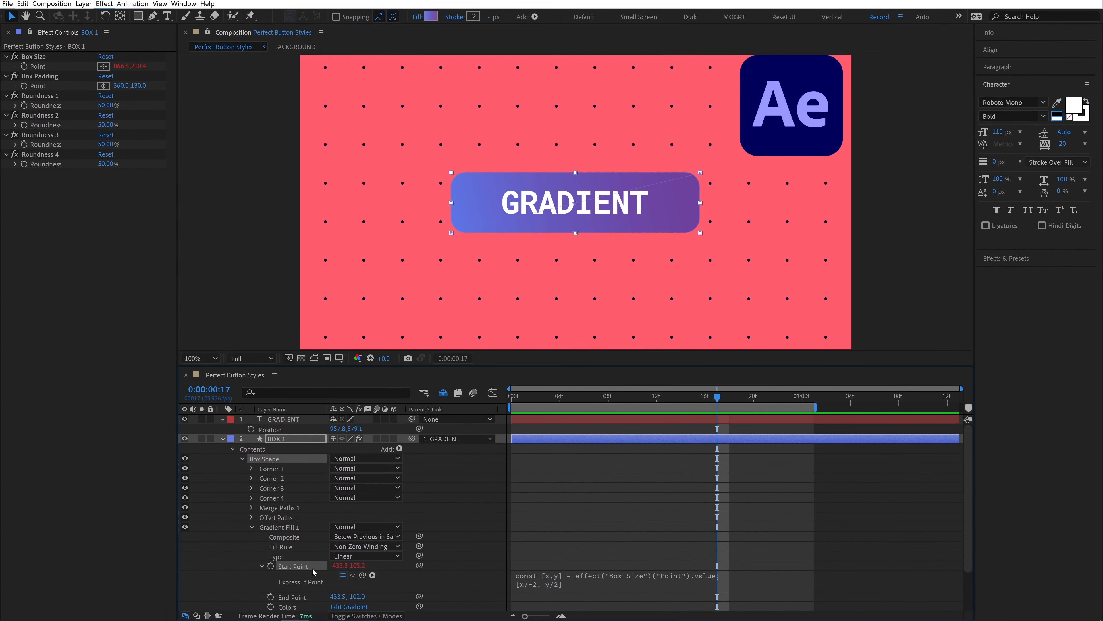
key(period)
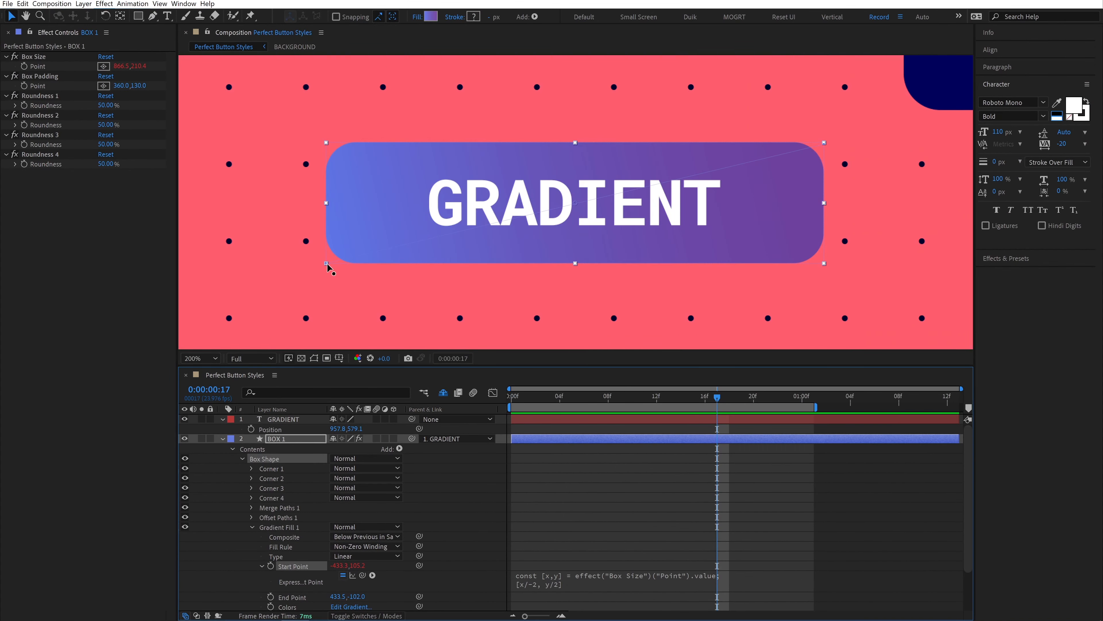
double_click(296, 419)
text(RESIZE)
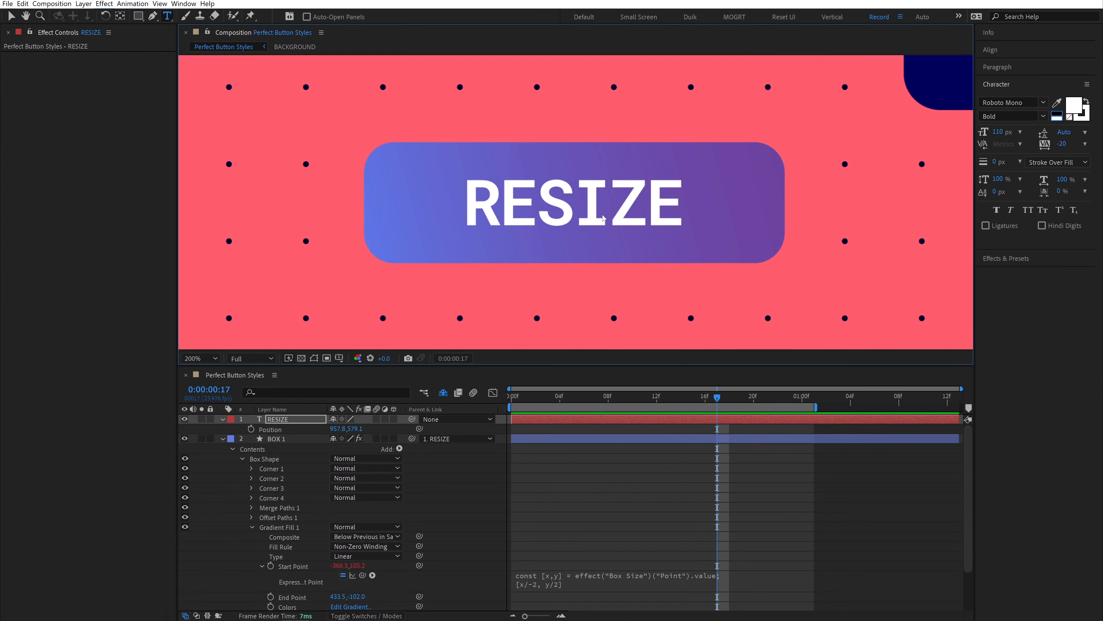
key(ctrl+Return)
click(300, 566)
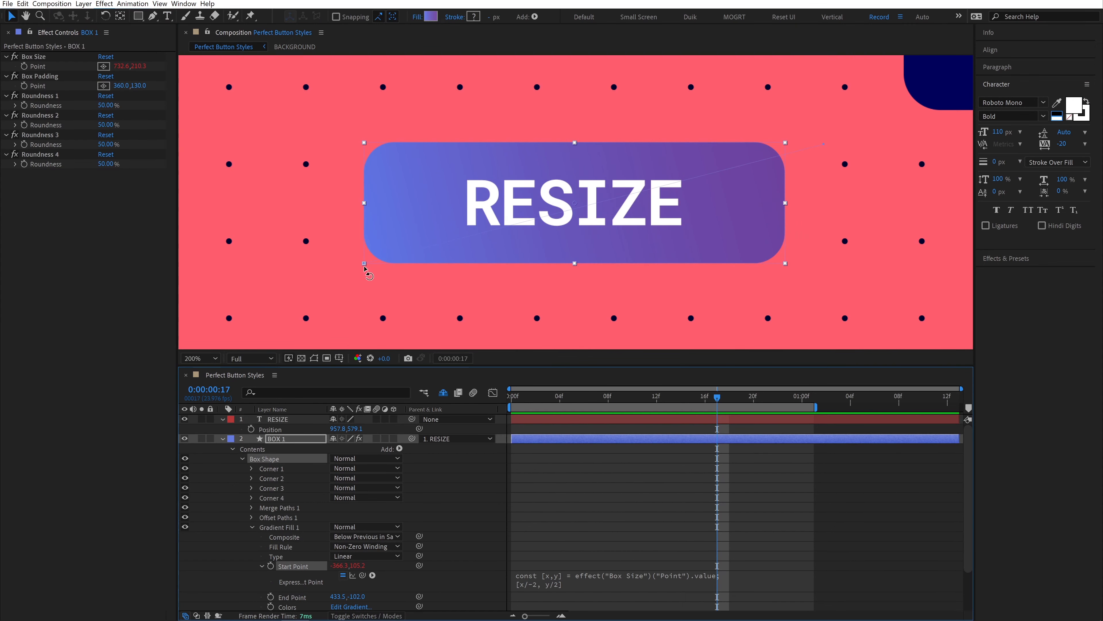
Link the gradient's End Point to Box Size with the expression const [x,y] = effect("Box Size")("Point").value; [x/2, y/-2].
click(311, 600)
scroll(311, 602, down, 2)
drag(420, 546, 129, 65)
click(262, 547)
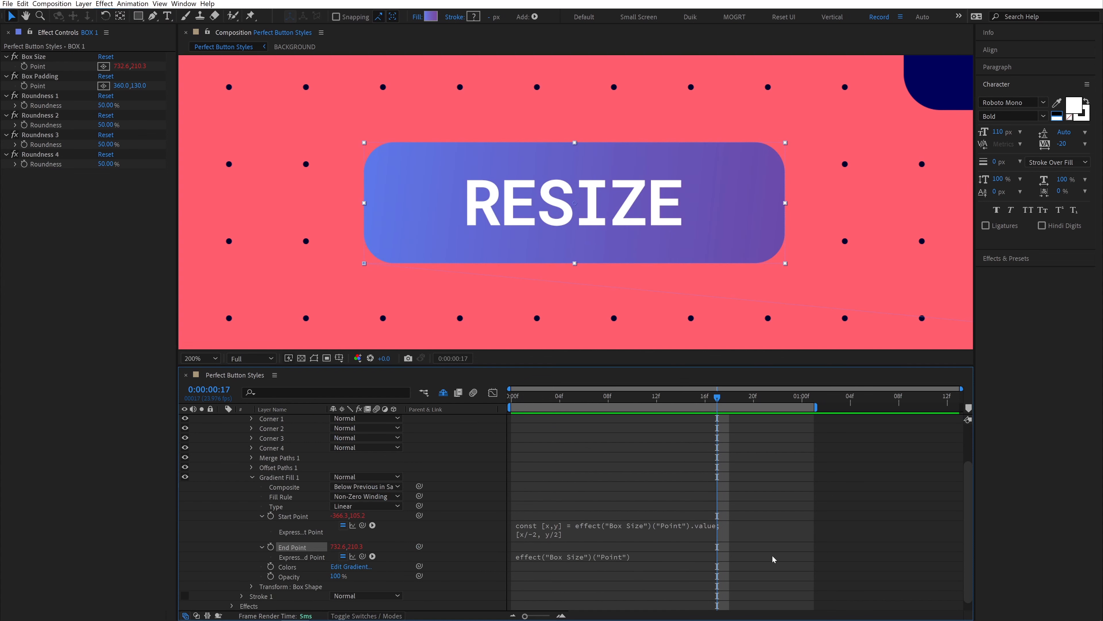
click(773, 558)
key(Home)
text(const [x,y] = effect("Box Size")("Point"))
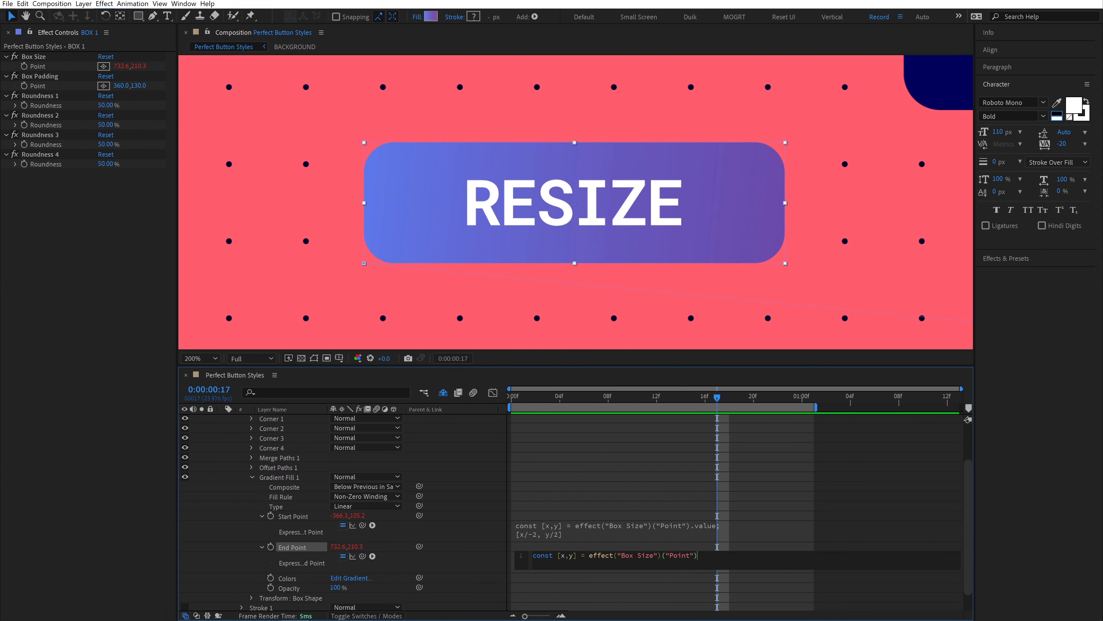
text(.value; [)
text(x/2)
text(, y/-2)
click(437, 565)
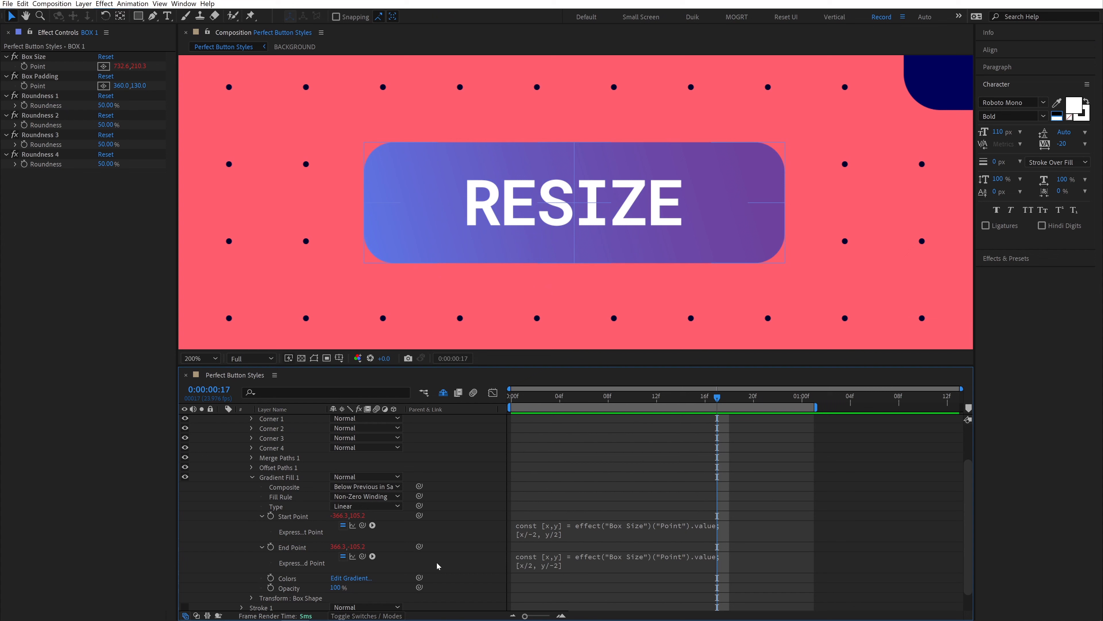
Add a second text line reading THE BUTTON and check the gradient's End Point on the resized box.
click(311, 549)
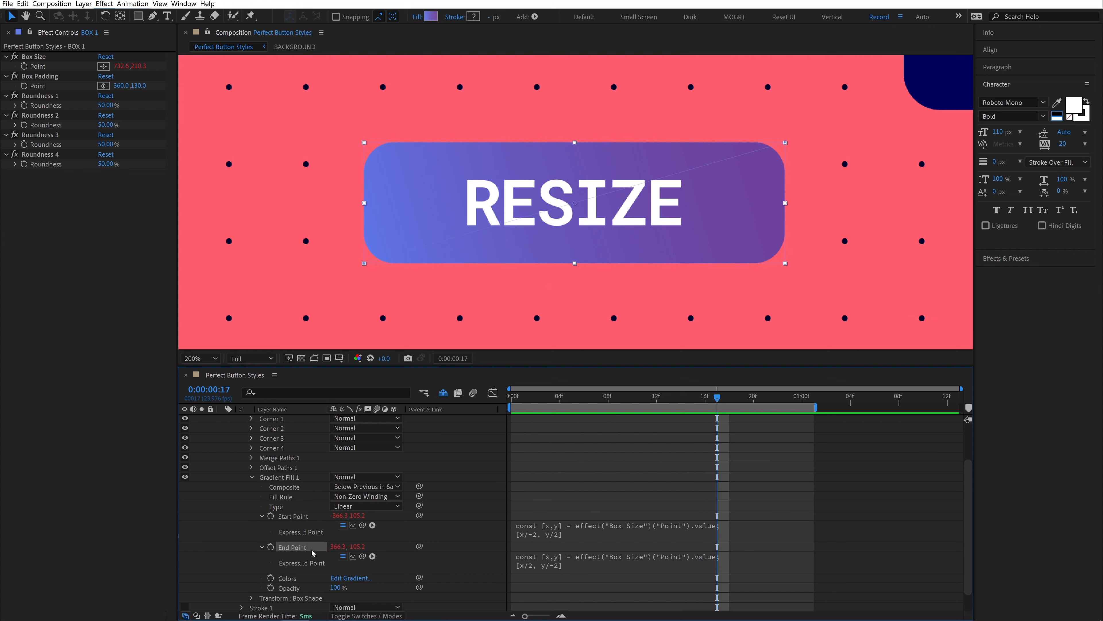
double_click(667, 205)
key(Return)
text(THE BUTTON)
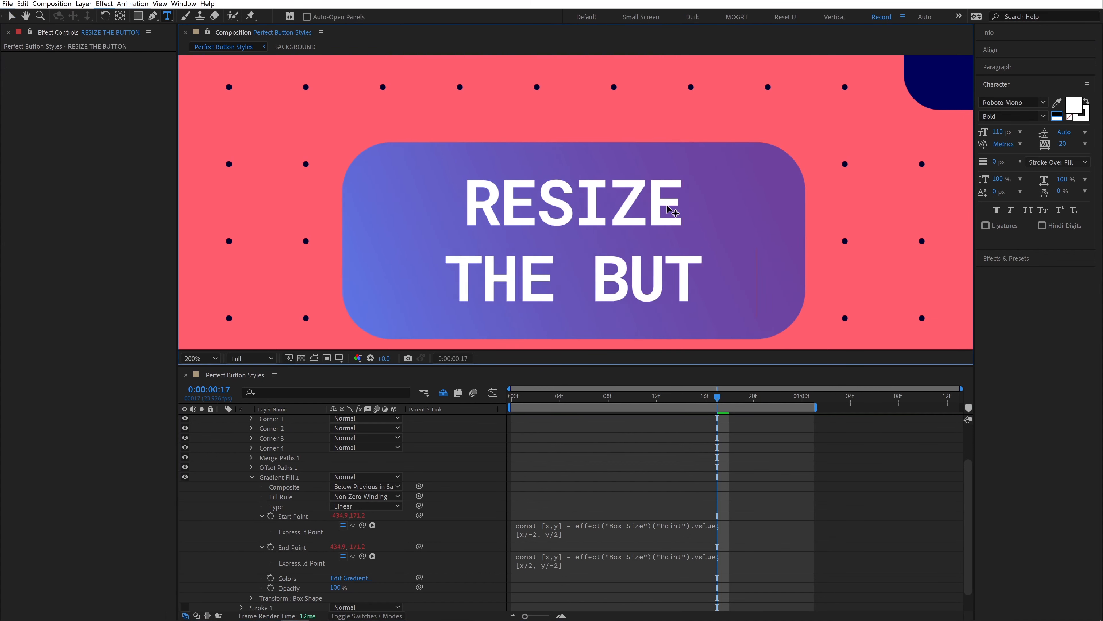
key(Escape)
key(v)
click(312, 548)
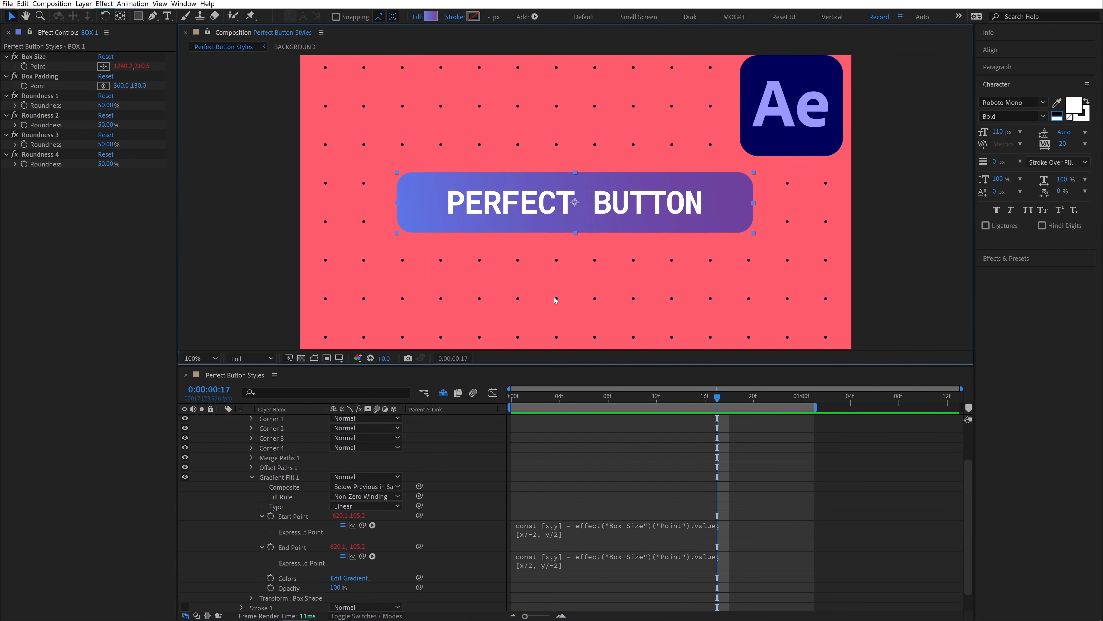
Inspect the gradient's Start Point, then shift the PERFECT BUTTON text slightly right and down.
click(310, 517)
mouse_move(537, 200)
mouse_down()
mouse_move(538, 246)
mouse_move(548, 202)
mouse_up()
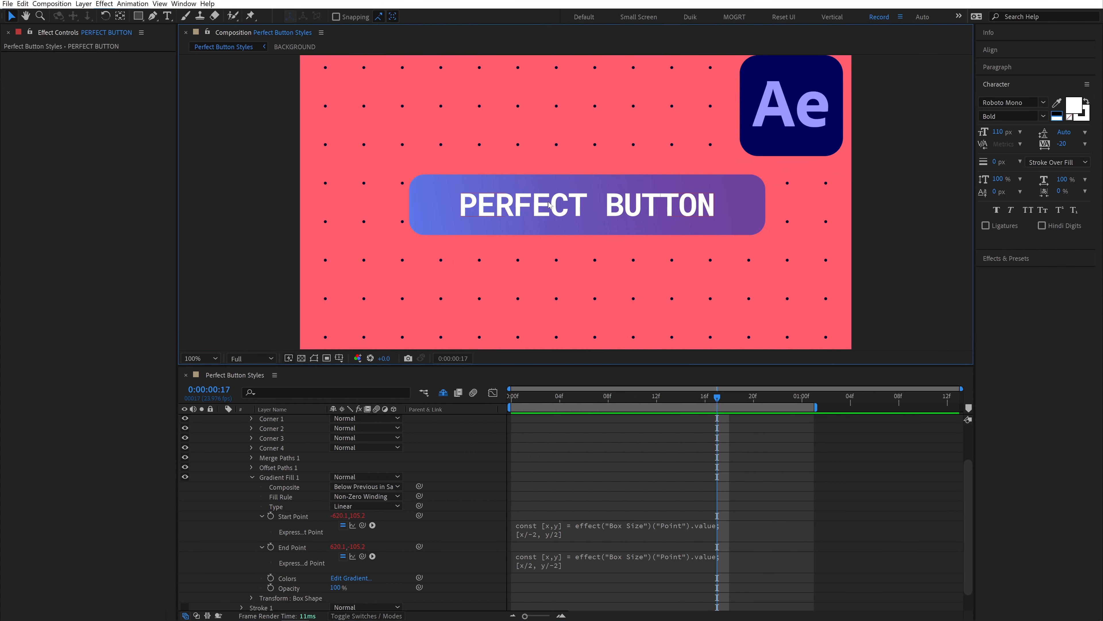